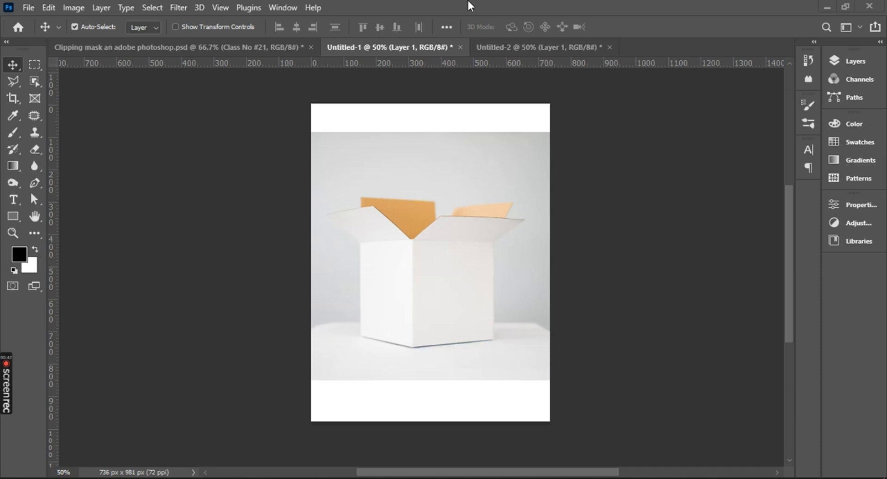
Switch to the Untitled-2 document containing the closed cardboard box photo.
left_click(536, 48)
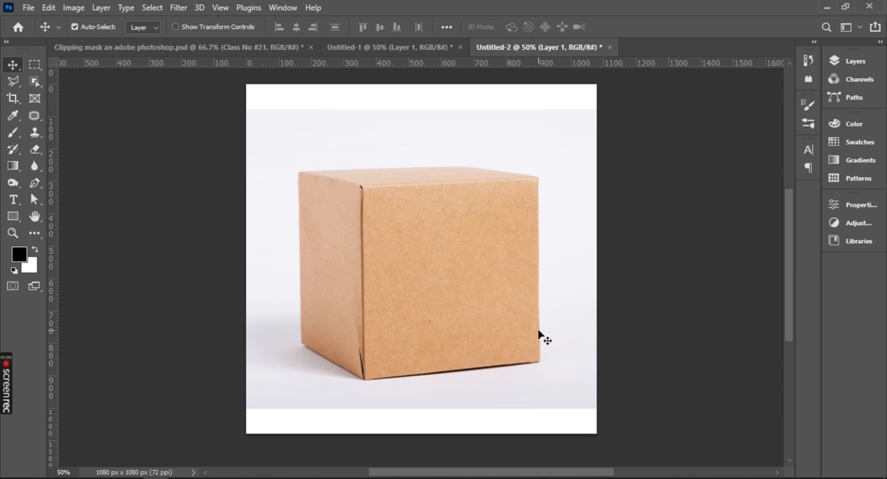
left_click(393, 46)
left_click(511, 50)
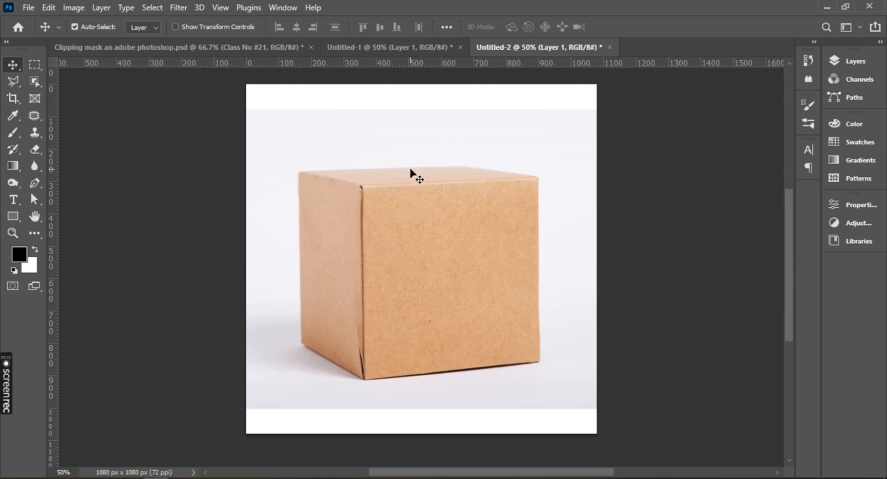
Place the facebook image from the Downloads folder as an embedded object in the box document.
left_click(25, 9)
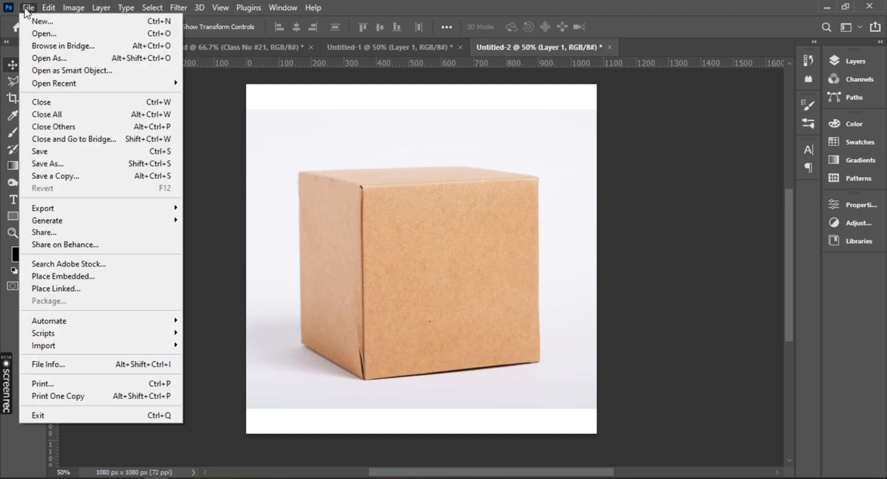
left_click(56, 277)
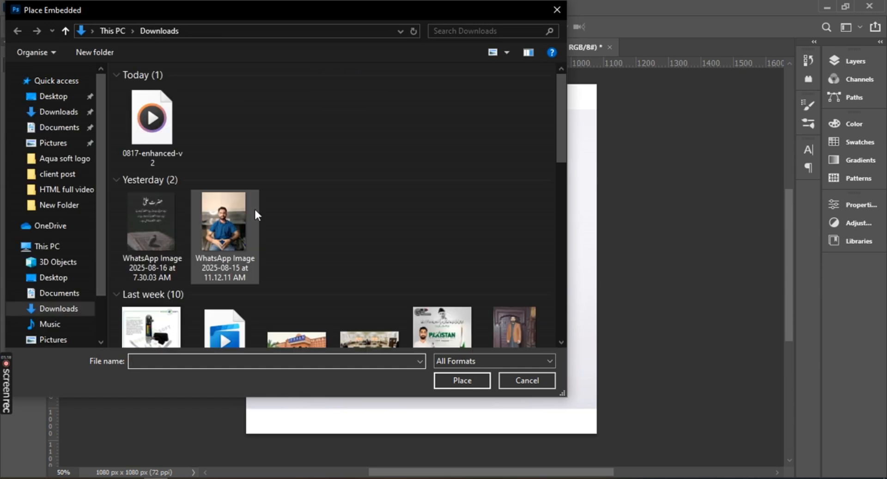
scroll(289, 194, "down", 5)
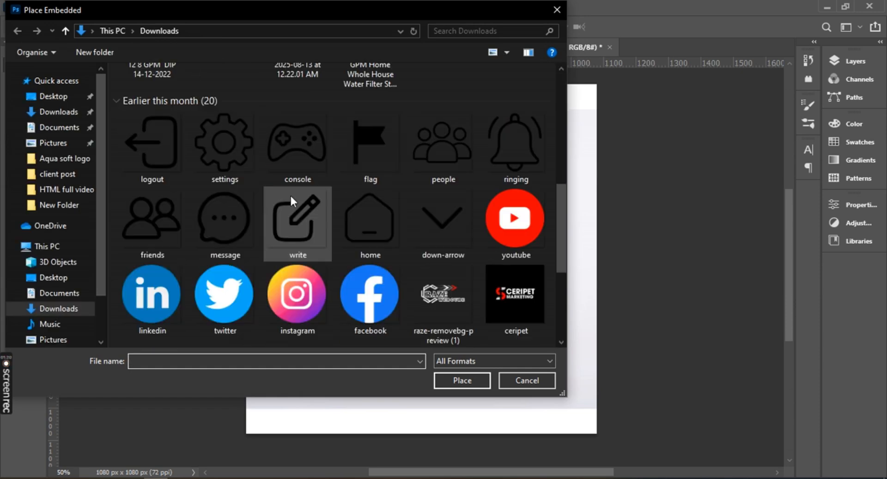
left_click(448, 302)
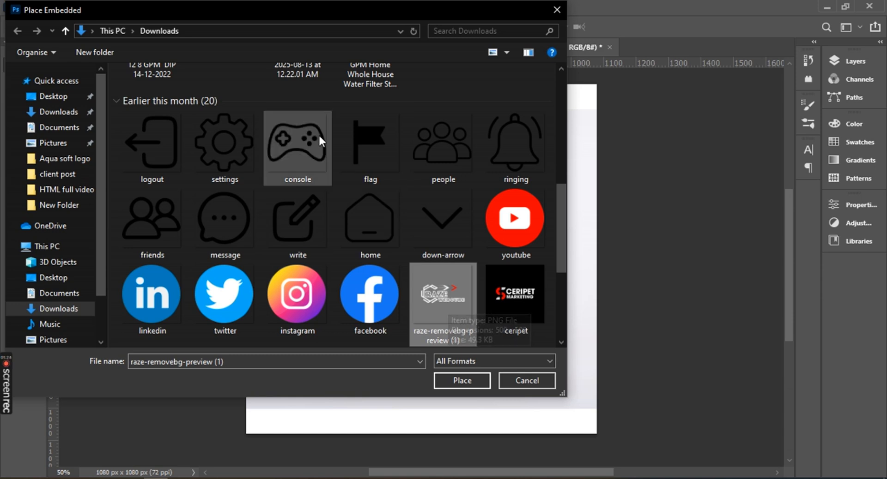
left_click(295, 141)
left_click(426, 145)
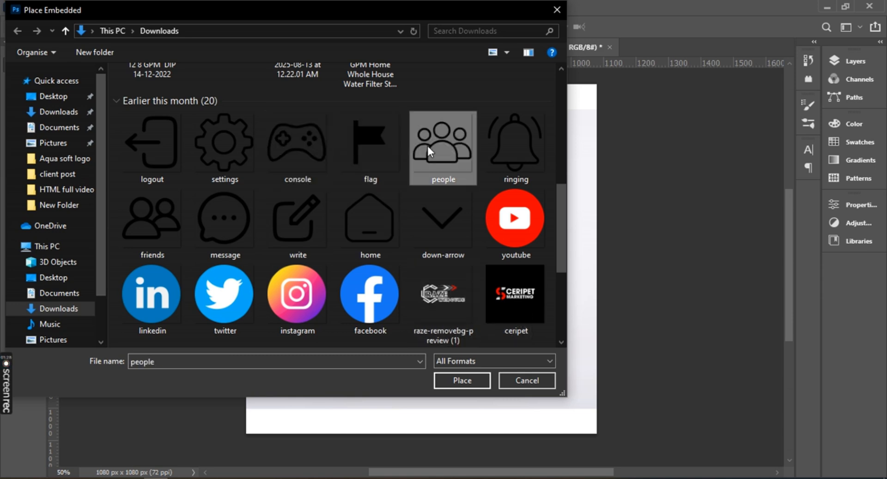
left_click(371, 308)
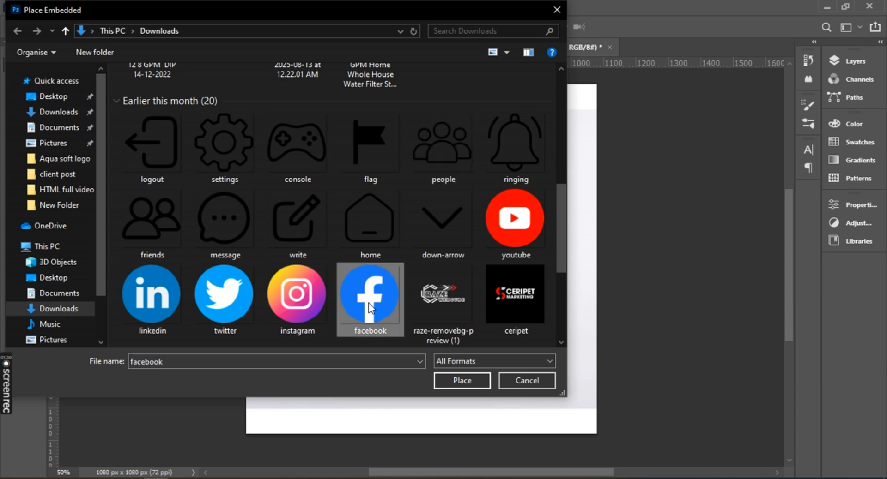
left_click(458, 381)
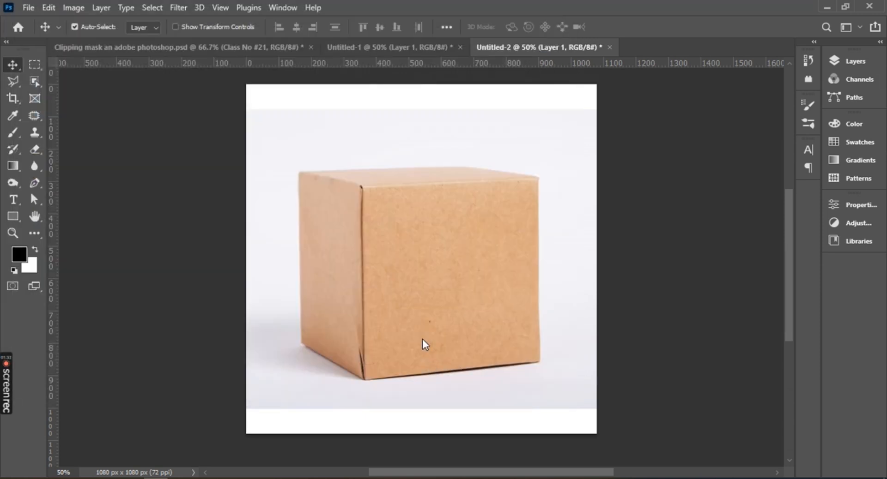
Distort the placed facebook logo to follow the perspective of the box's front face, and delete the logo layer.
left_click_drag(441, 259, 473, 270)
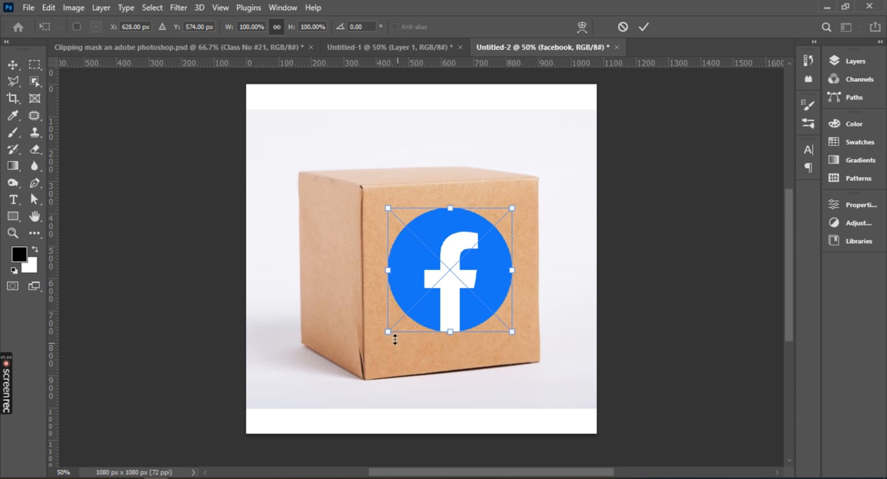
left_click_drag(512, 333, 519, 306)
left_click_drag(513, 209, 492, 203)
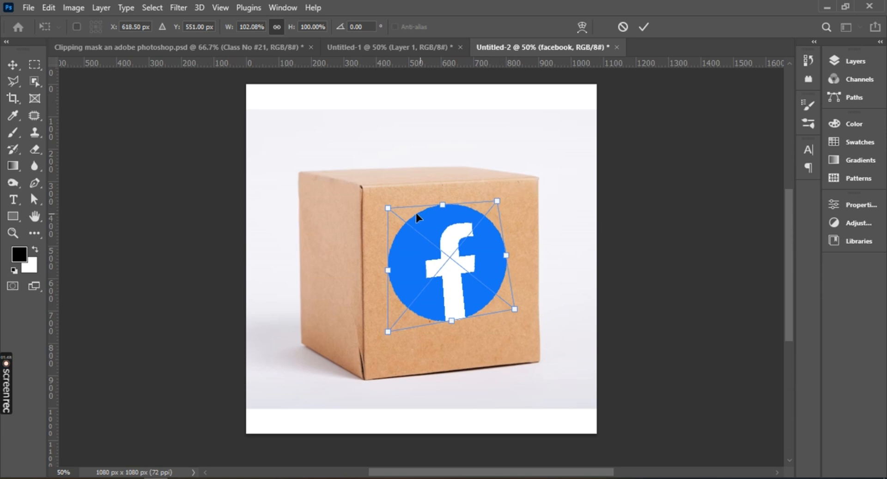
left_click_drag(387, 332, 398, 331)
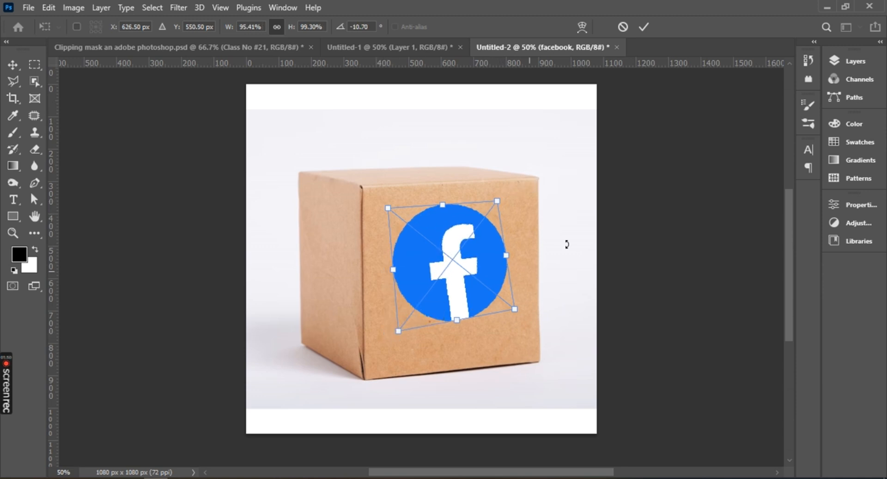
left_click(643, 29)
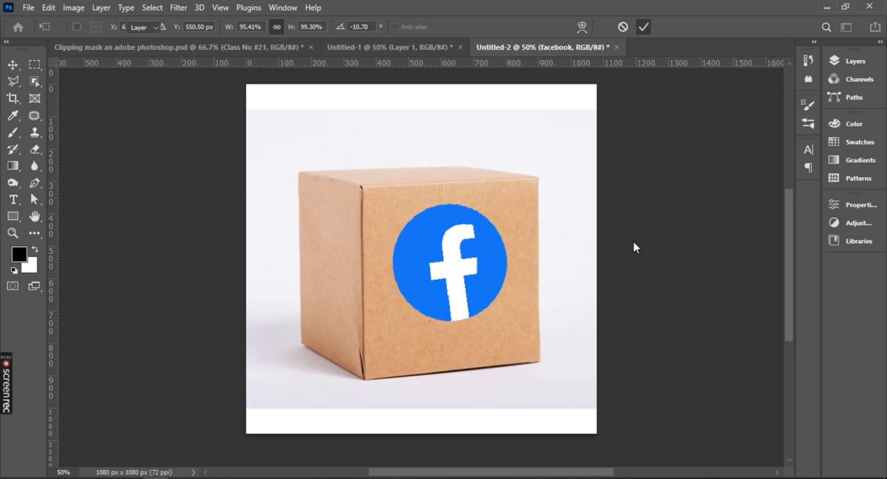
key("Delete")
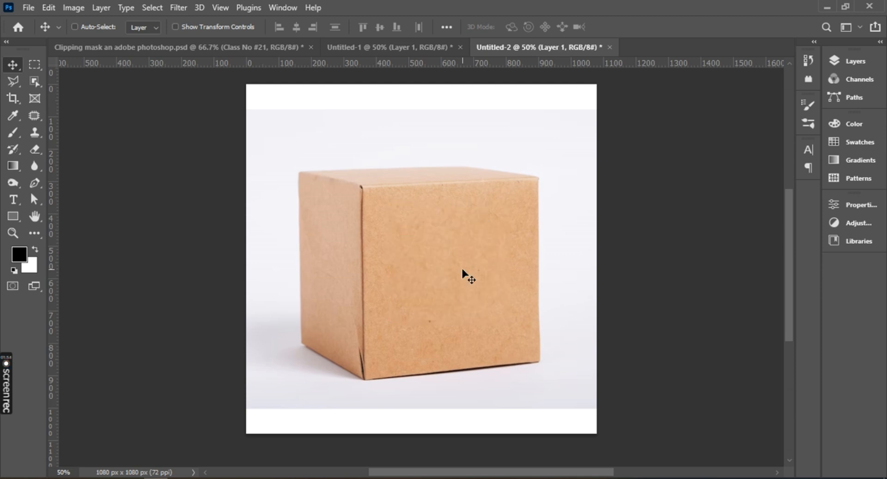
key("ctrl")
key("ctrl+a")
key("ctrl+v")
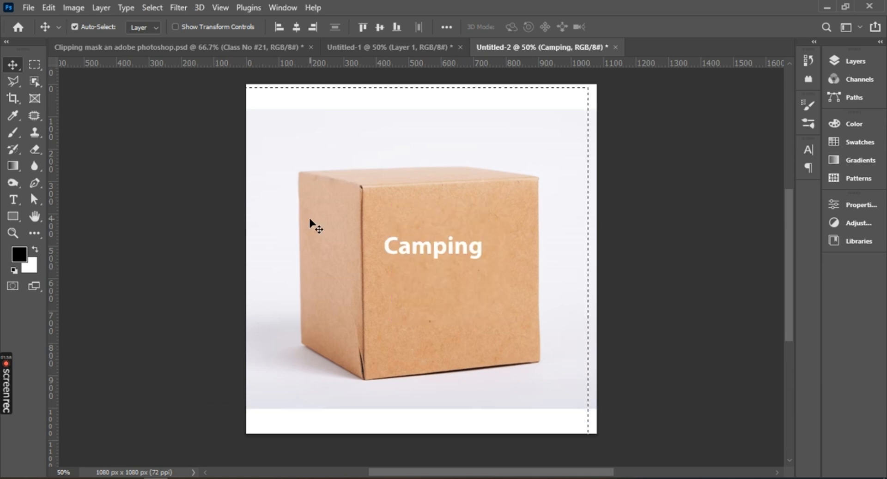
key("ctrl")
key("ctrl+t")
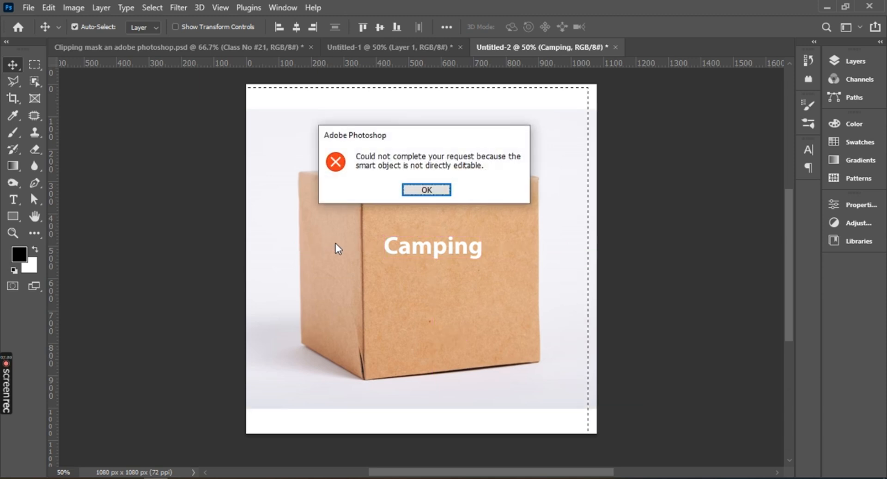
left_click(425, 190)
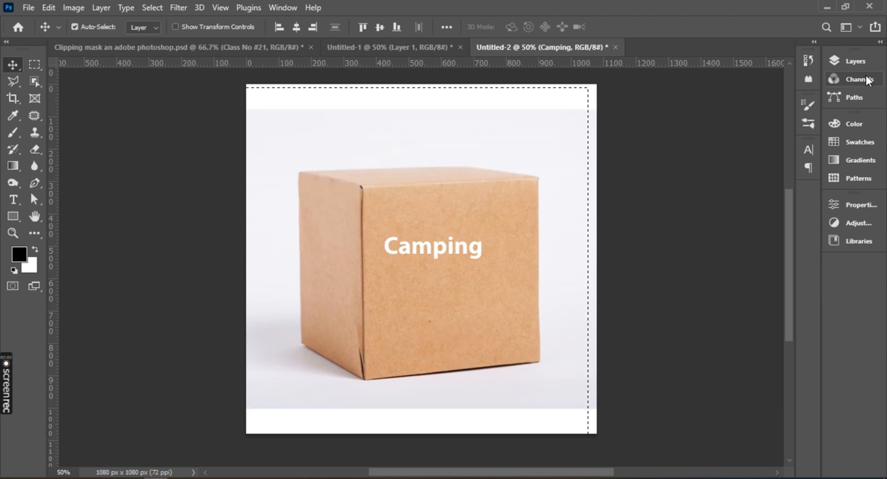
left_click(855, 60)
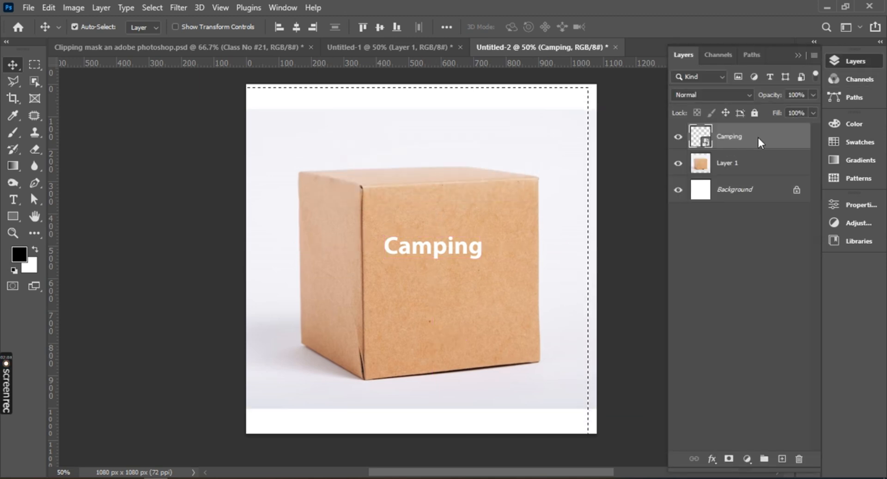
key("ctrl+t")
left_click(439, 191)
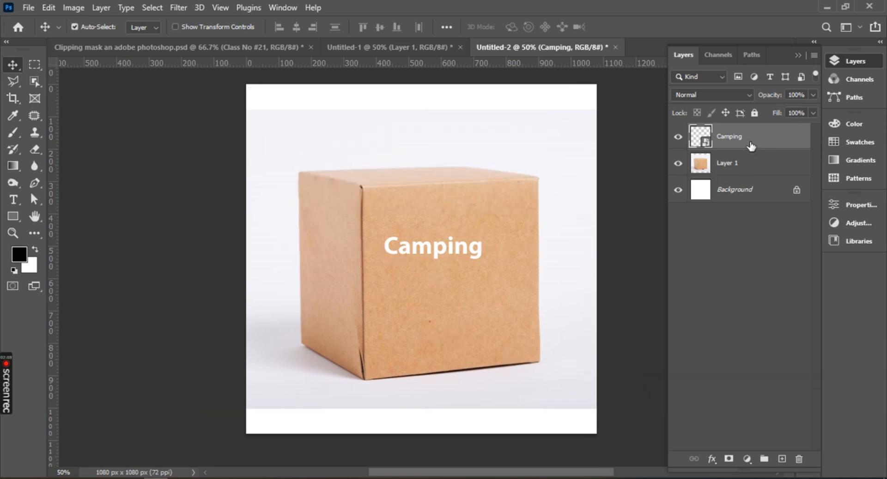
key("Delete")
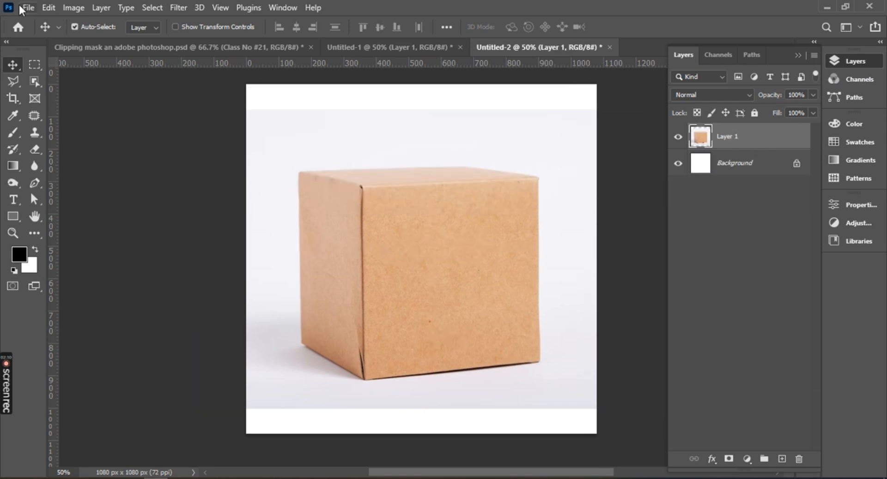
Place the facebook image from Downloads as an embedded object on the box's front face, at about X 622 px, Y 540 px.
left_click(29, 8)
left_click(48, 278)
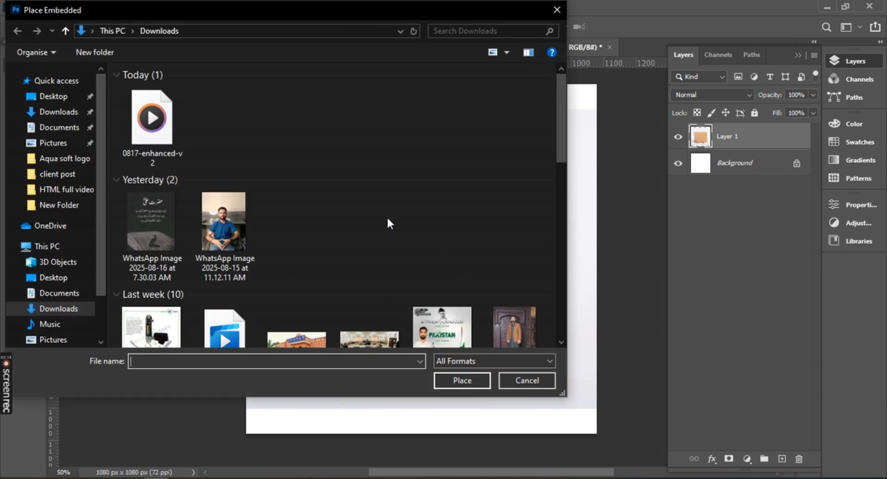
scroll(295, 195, "down", 6)
scroll(296, 197, "down", 5)
scroll(305, 196, "up", 6)
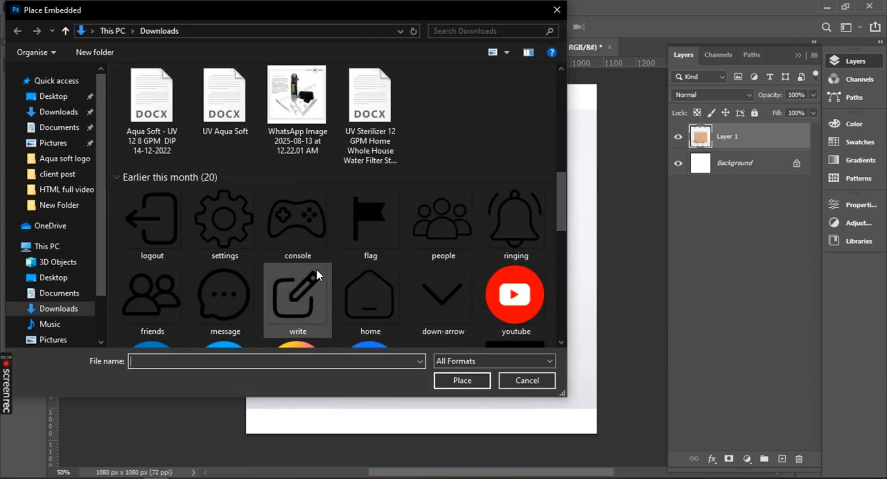
scroll(305, 231, "down", 3)
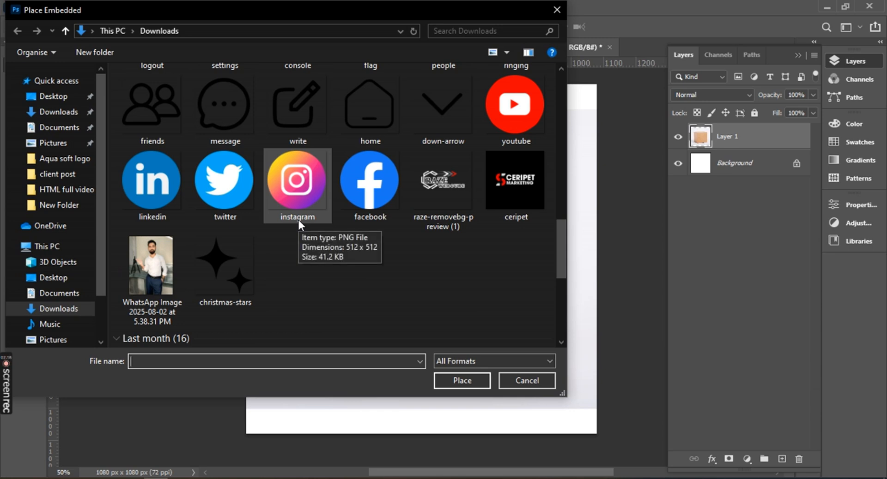
left_click(378, 181)
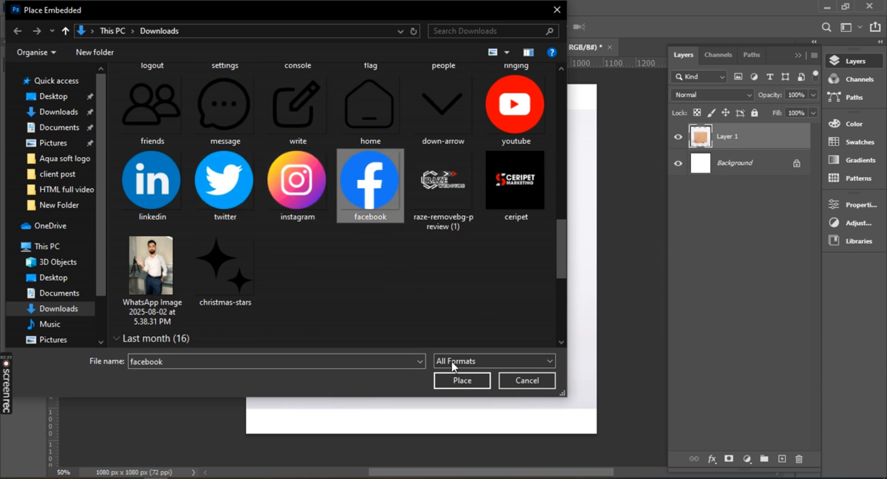
left_click(463, 381)
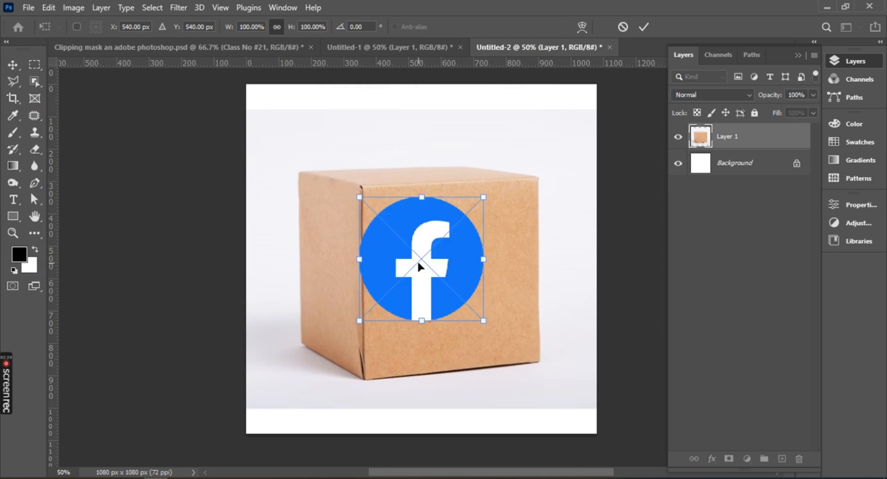
left_click_drag(431, 271, 448, 271)
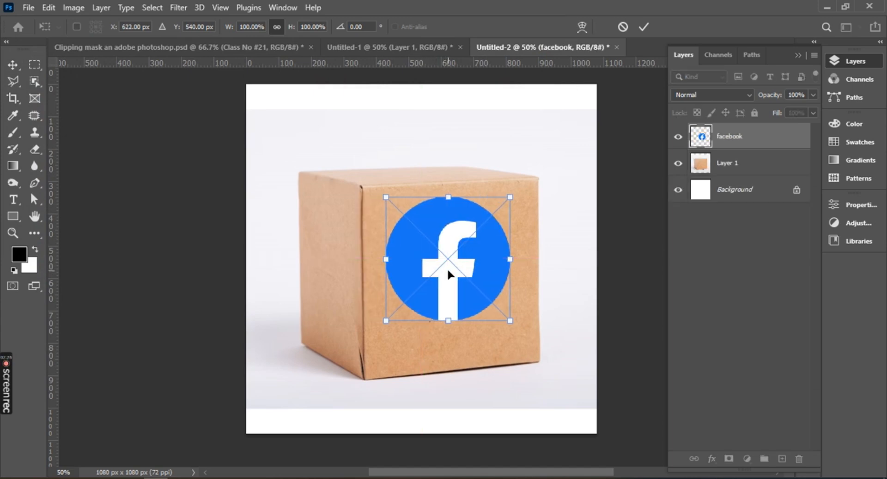
left_click(644, 26)
Rasterize the facebook layer and cut its entire contents to the clipboard.
key("ctrl+a")
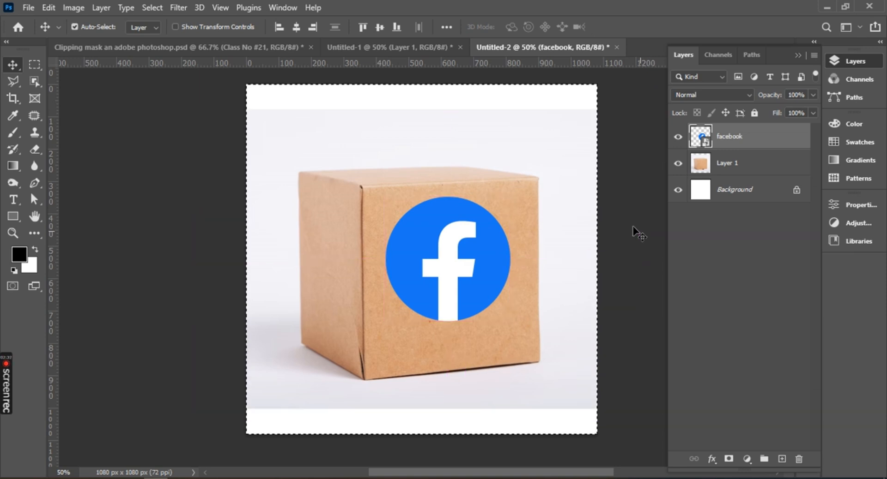
right_click(726, 140)
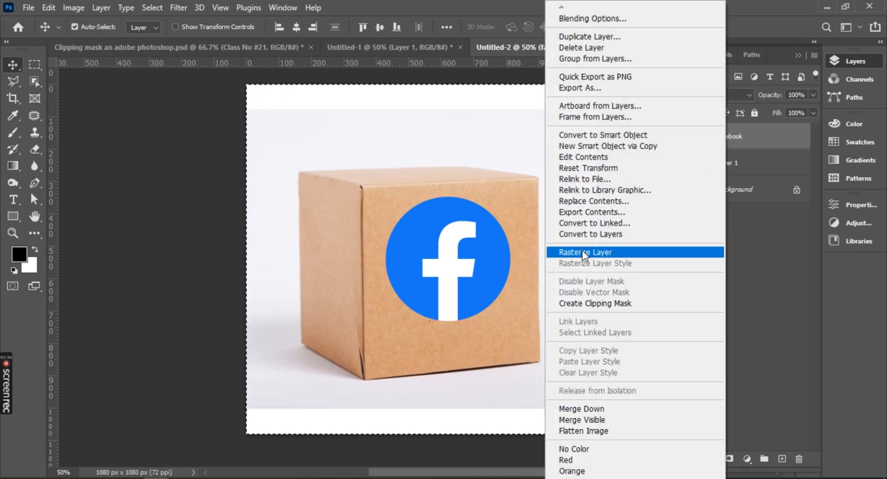
left_click(582, 251)
key("ctrl+x")
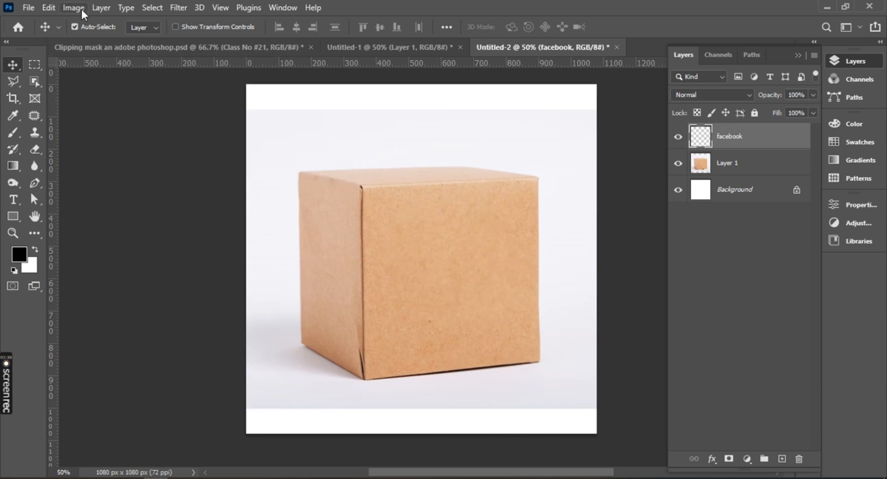
Open the Vanishing Point filter on the emptied facebook layer and make its window smaller.
left_click(182, 8)
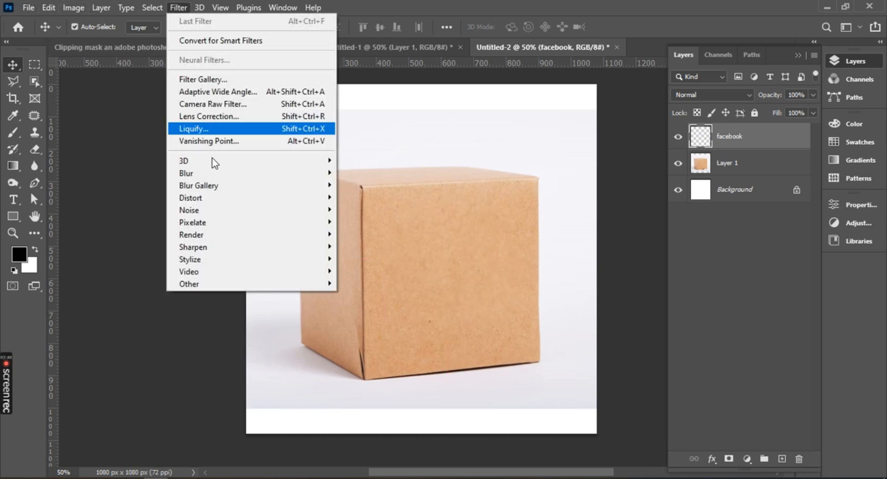
left_click(181, 144)
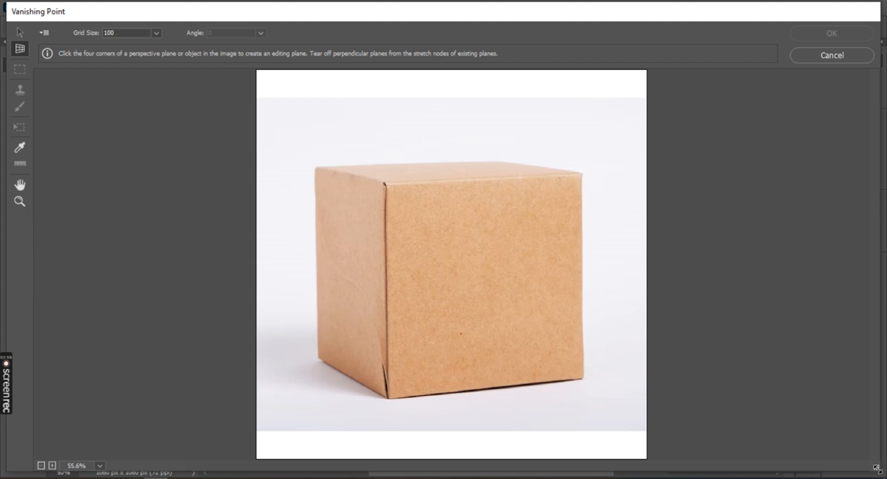
left_click_drag(876, 468, 595, 410)
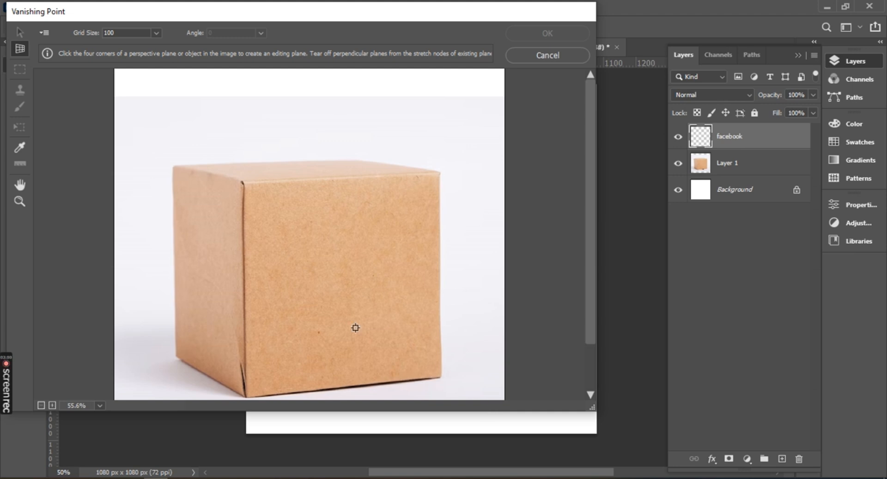
scroll(284, 251, "down", 2)
scroll(288, 250, "up", 1)
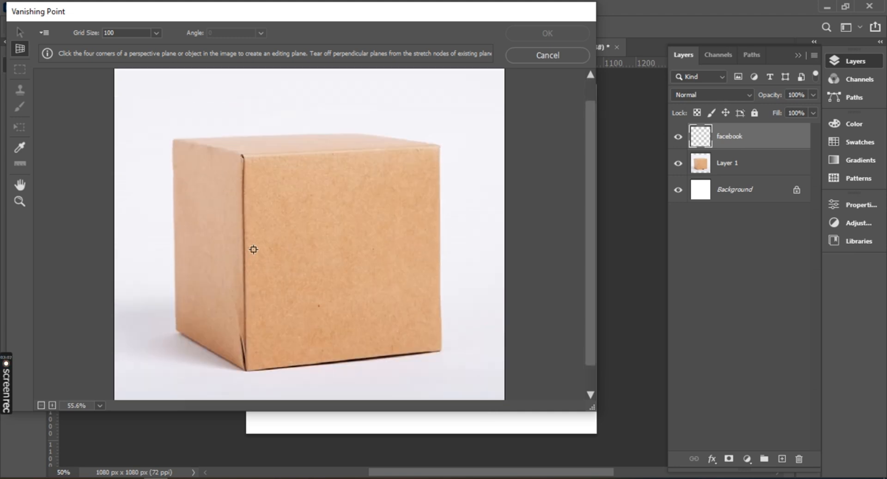
scroll(251, 247, "down", 1)
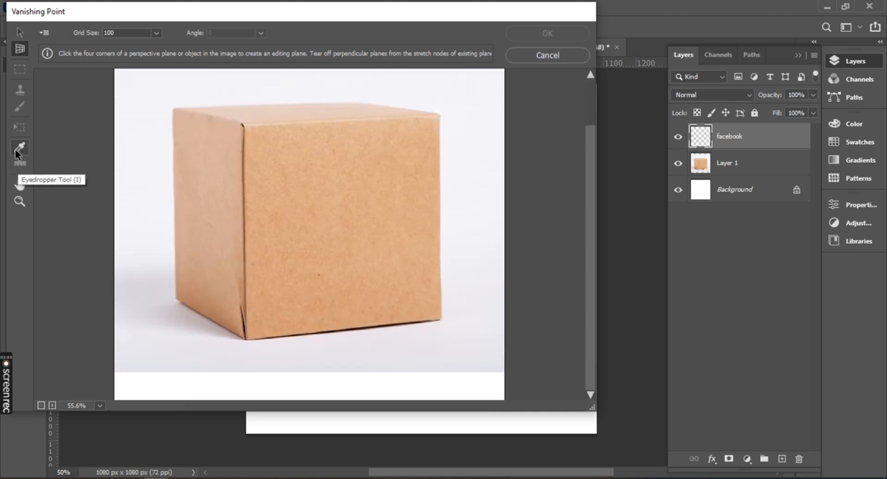
left_click(20, 186)
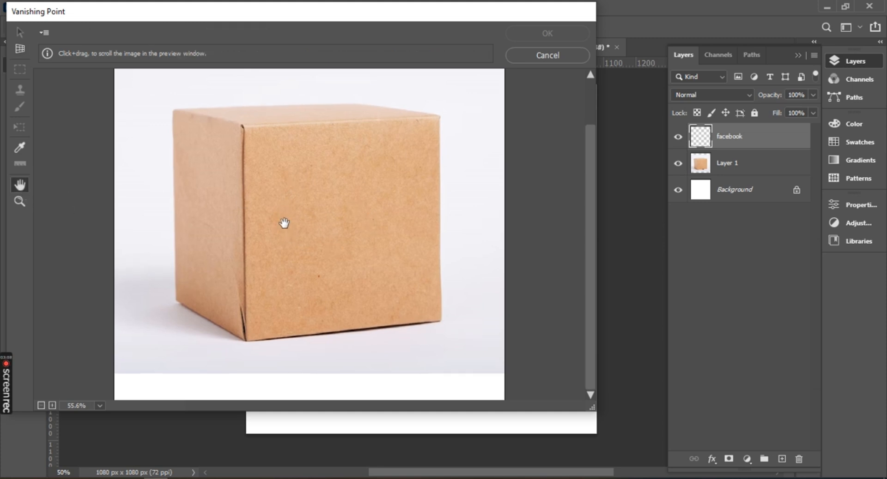
Create a perspective plane over the box's front face from its four corners, with grid size 100.
left_click_drag(283, 224, 294, 244)
left_click(18, 202)
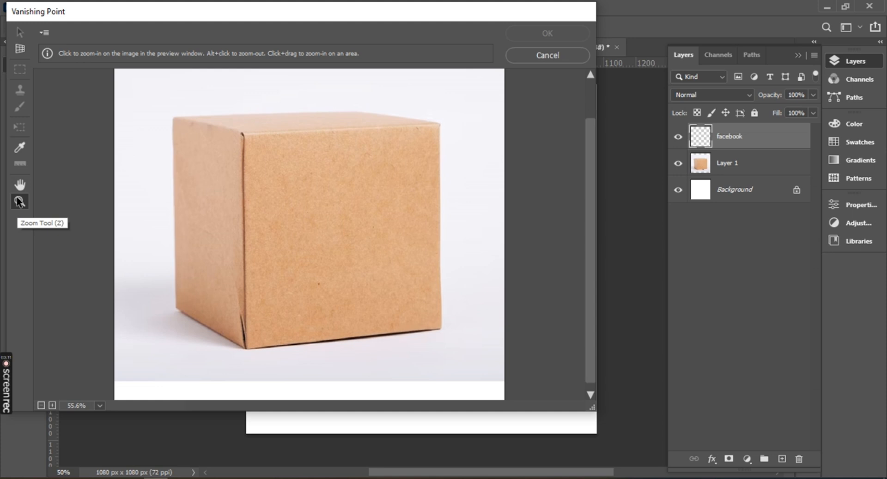
left_click(383, 213)
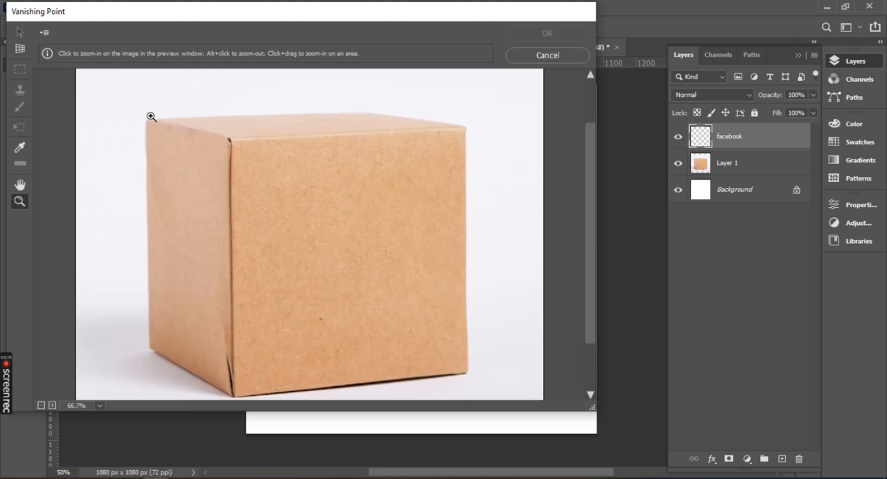
left_click(20, 50)
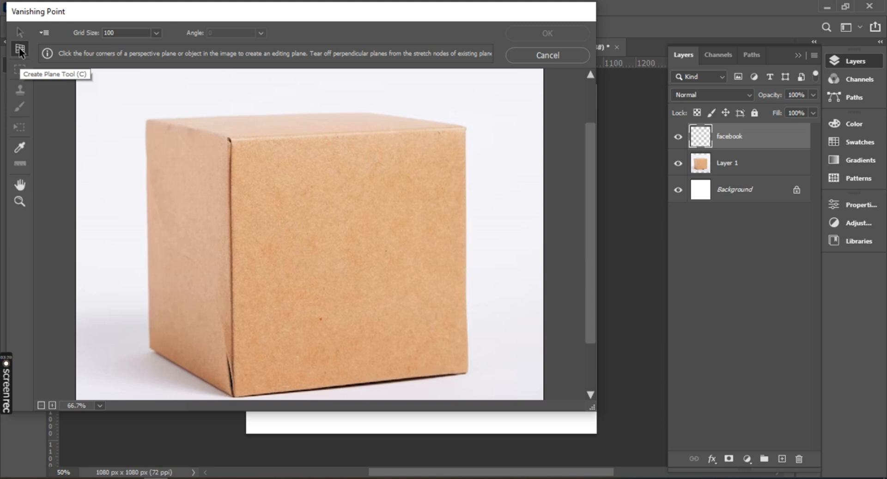
scroll(254, 199, "down", 1)
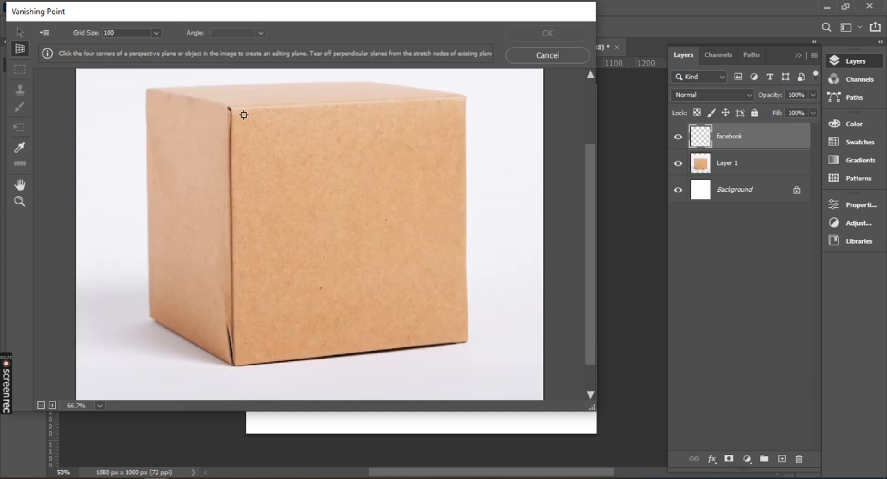
left_click(233, 109)
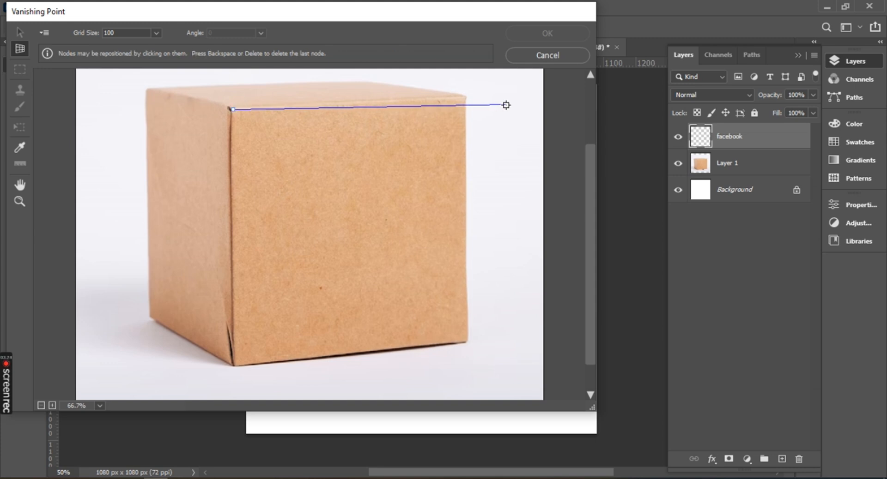
left_click(465, 99)
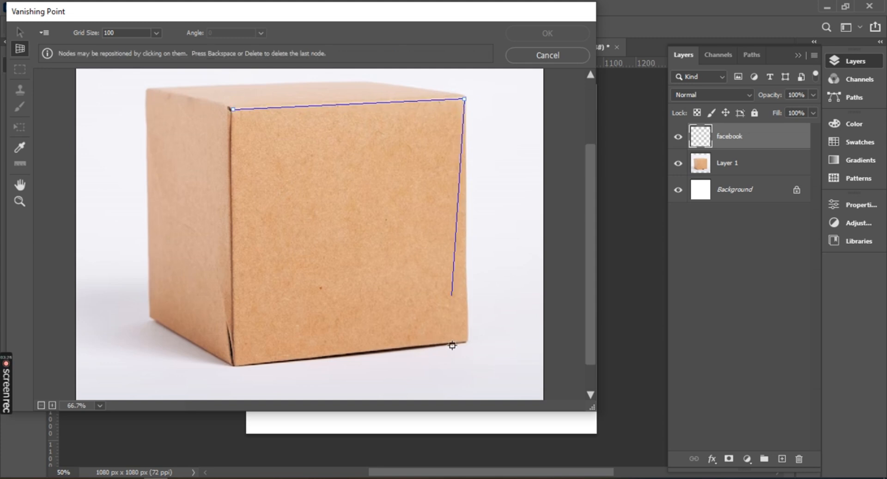
left_click(467, 339)
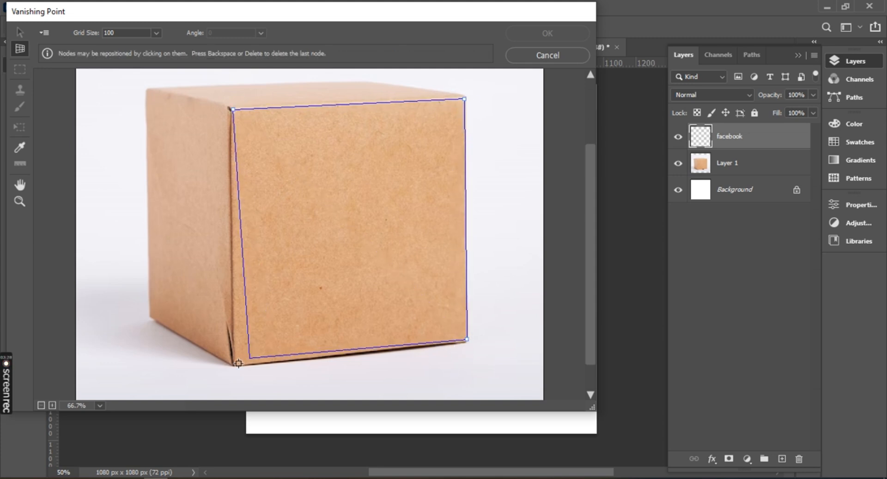
left_click(238, 364)
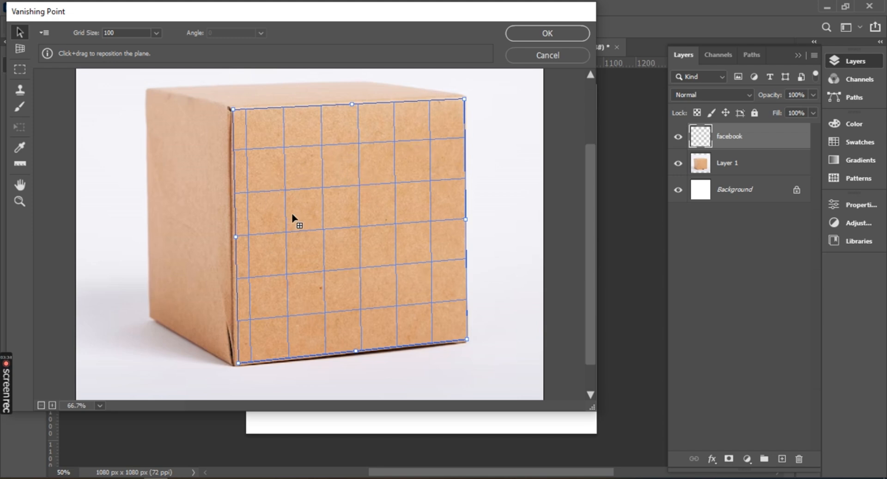
Paste the facebook logo into Vanishing Point and place it on the front-face plane with the Transform tool.
key("ctrl+v")
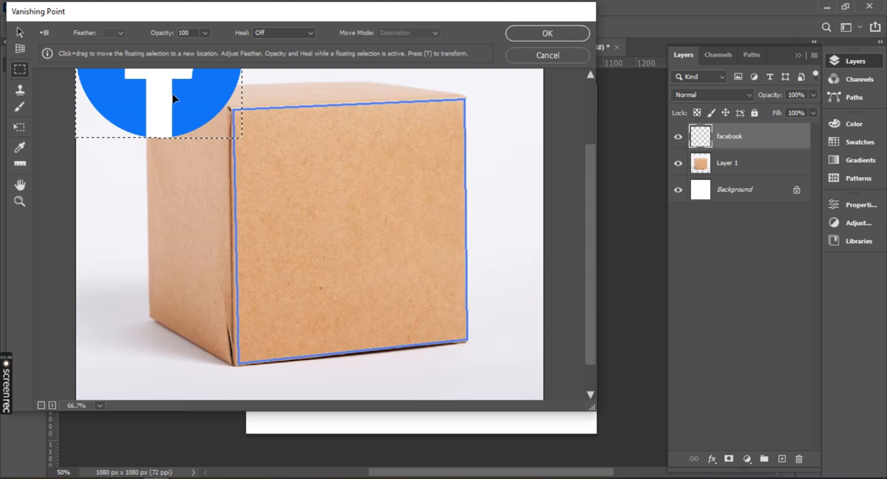
left_click(19, 128)
left_click_drag(181, 115, 325, 271)
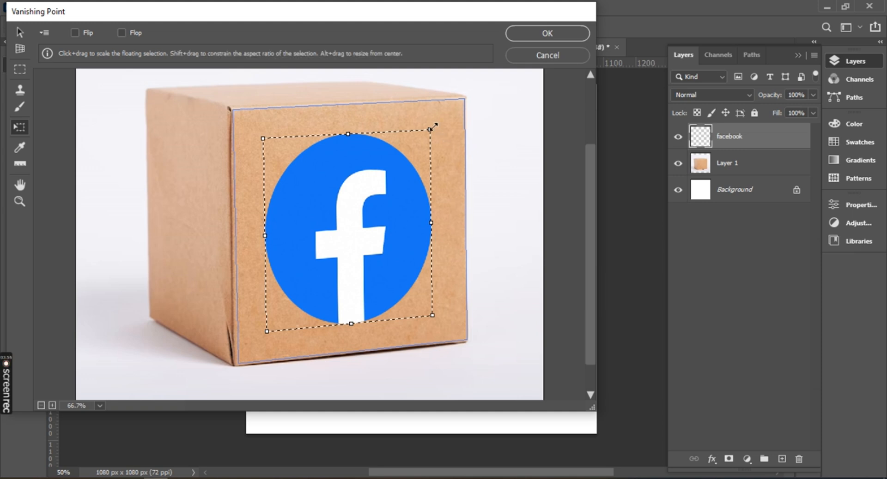
Shrink the logo to slightly under half the front face's width, center it on the face and apply the filter.
left_click_drag(429, 130, 402, 200)
left_click_drag(320, 271, 356, 229)
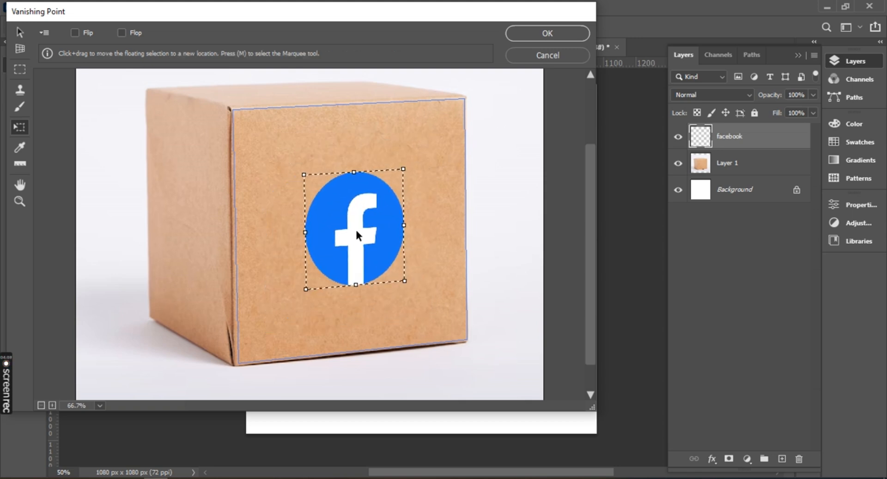
left_click(547, 34)
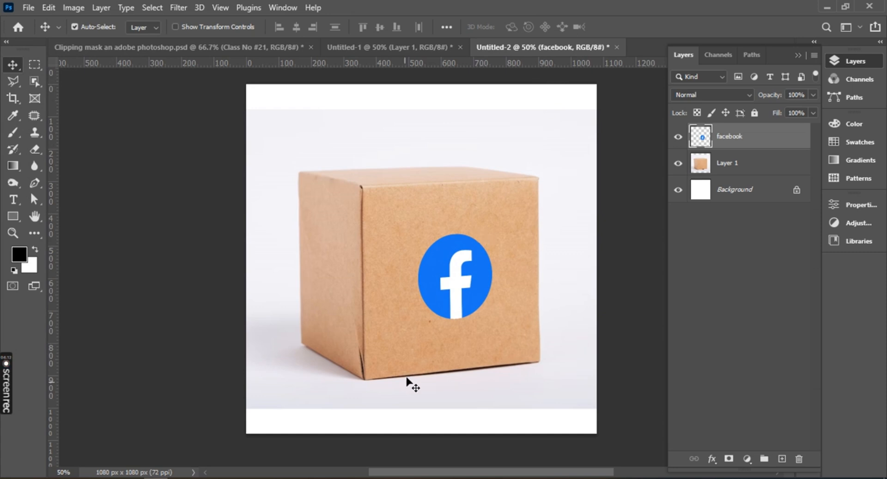
left_click_drag(452, 283, 443, 304)
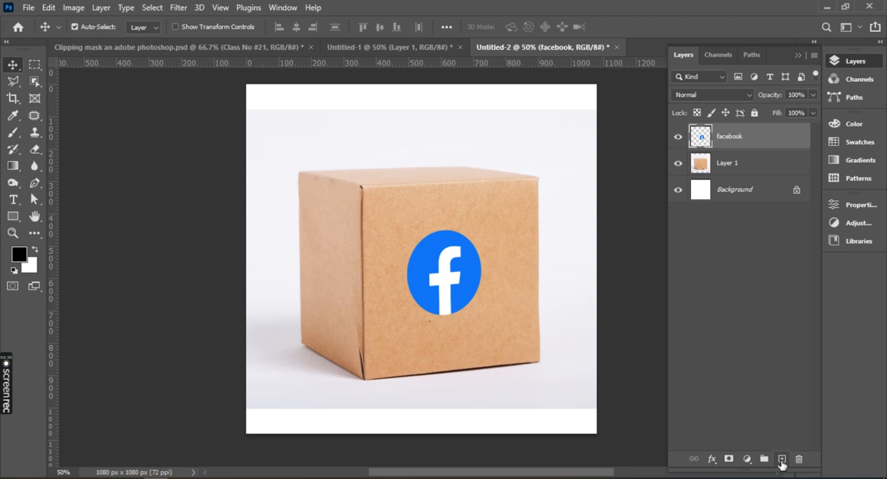
Add a new empty layer above the facebook layer and open the Vanishing Point filter on it.
left_click(781, 460)
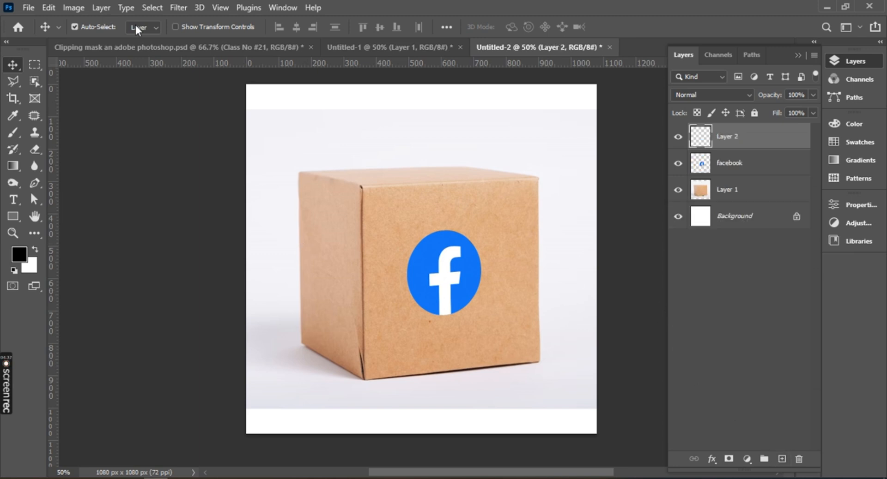
left_click(178, 8)
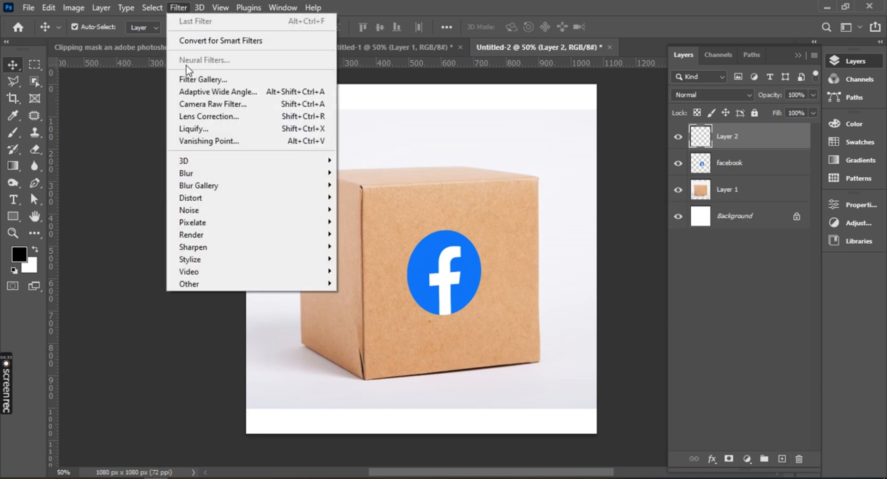
left_click(255, 144)
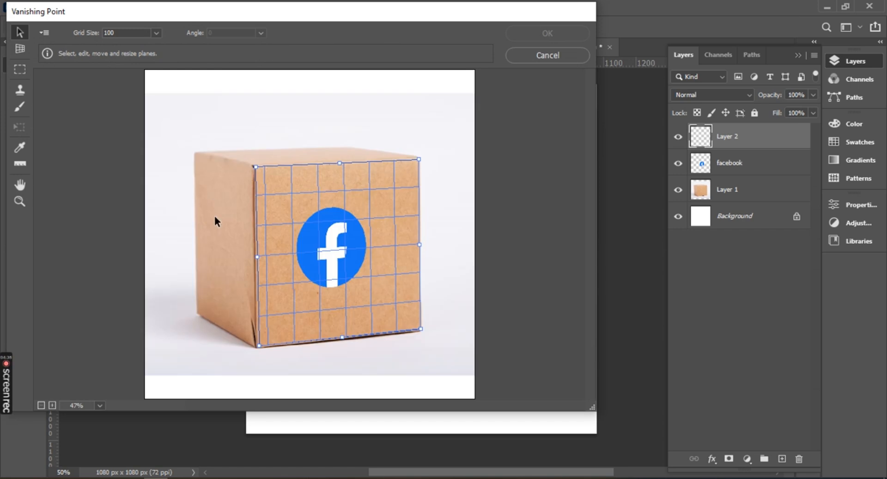
Create a second perspective plane over the box's left side face from its four corners.
left_click(19, 53)
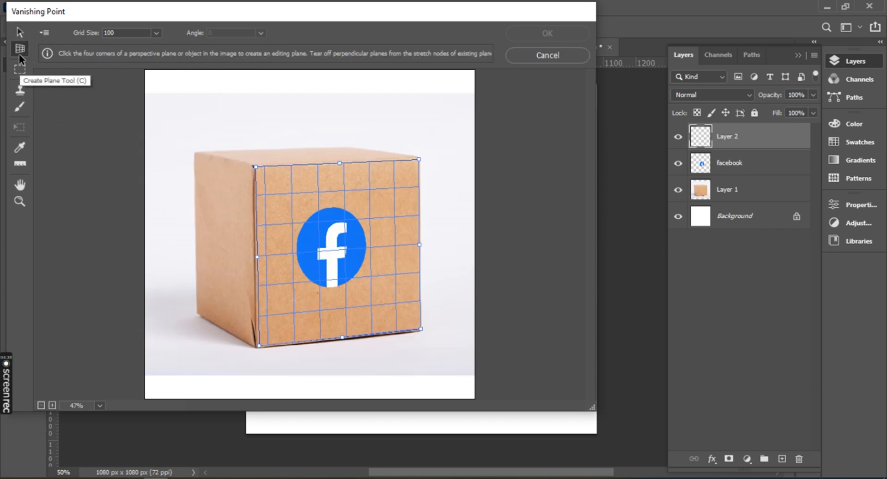
left_click(195, 153)
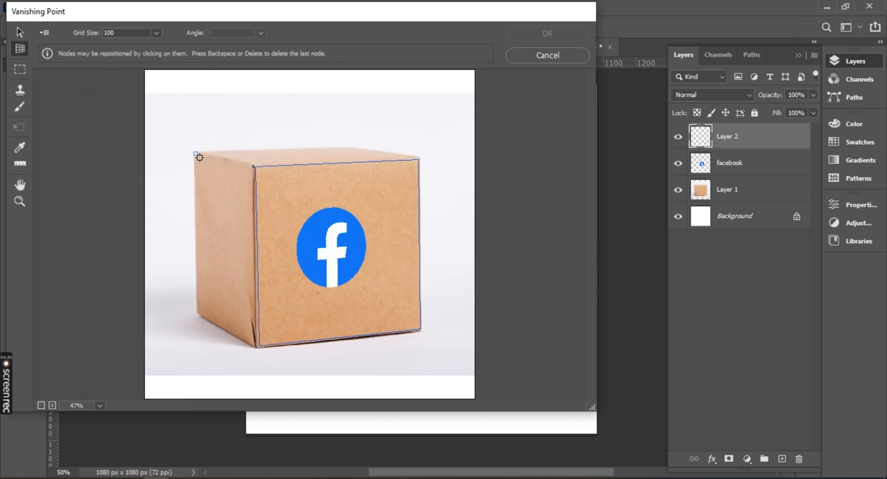
left_click(250, 167)
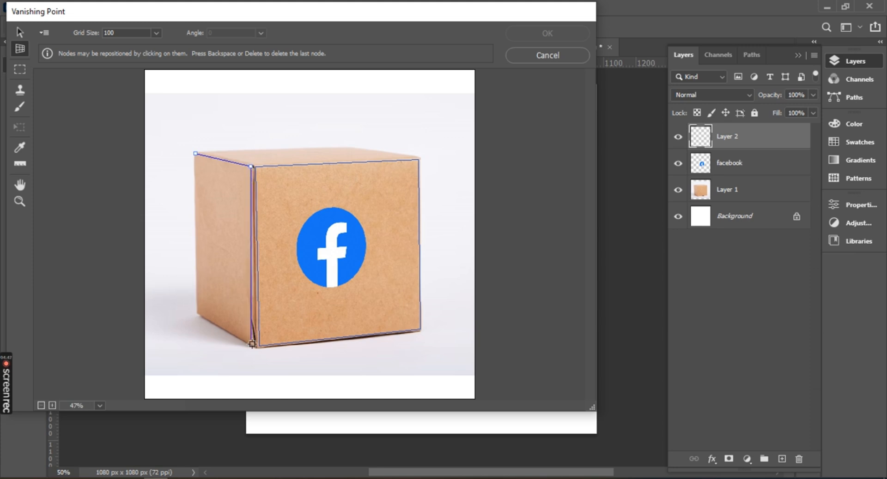
left_click(250, 345)
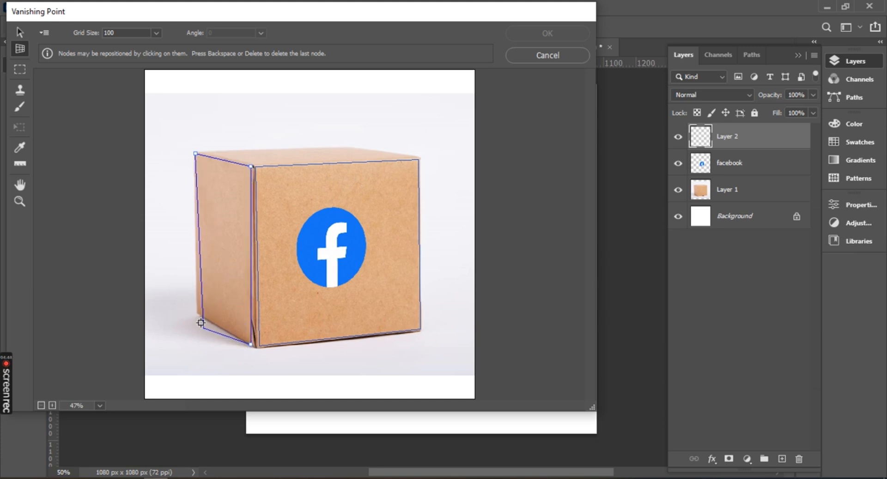
left_click(199, 313)
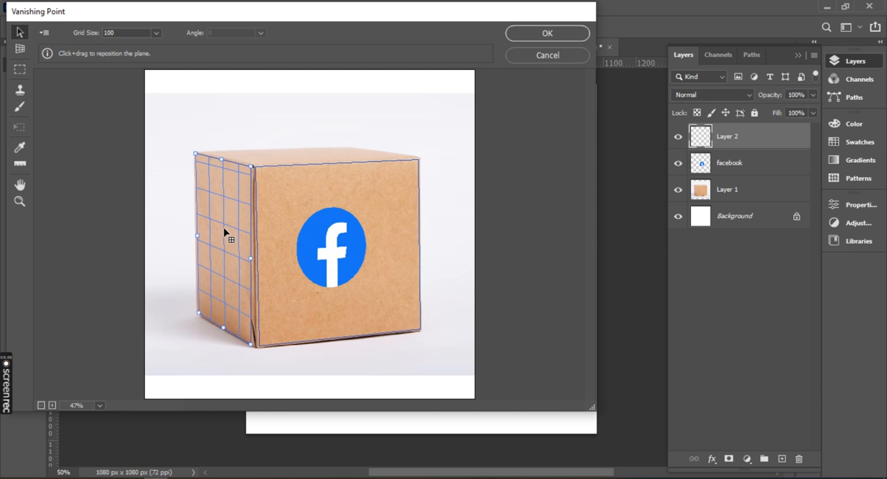
Paste the facebook logo again and fit it to the left side-face plane with the Transform tool.
key("ctrl+v")
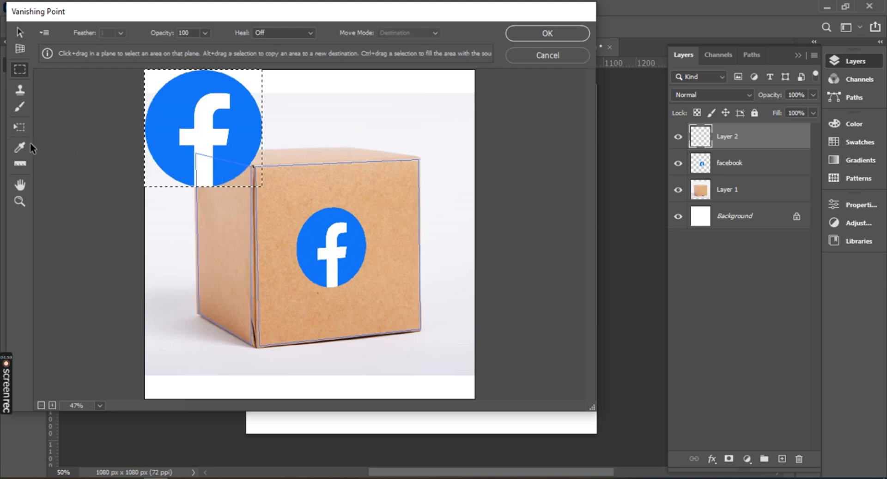
left_click(19, 127)
left_click_drag(193, 128, 327, 264)
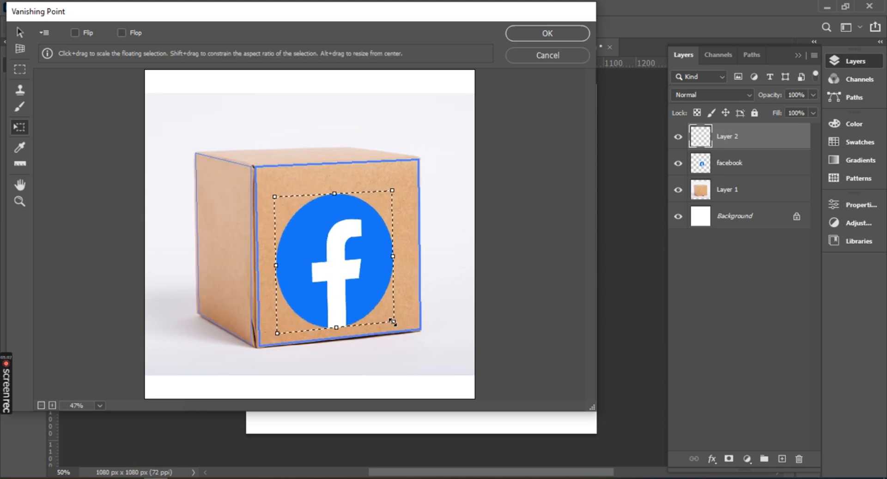
left_click_drag(392, 322, 223, 242)
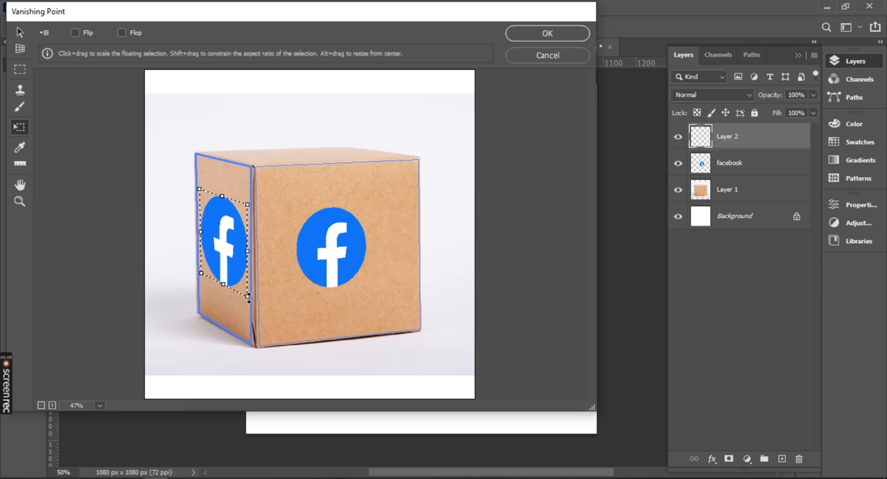
Shrink the side-face logo, apply the filter, and position the logo around the middle of the left face.
left_click_drag(248, 297, 232, 272)
left_click_drag(226, 242, 232, 253)
left_click(575, 33)
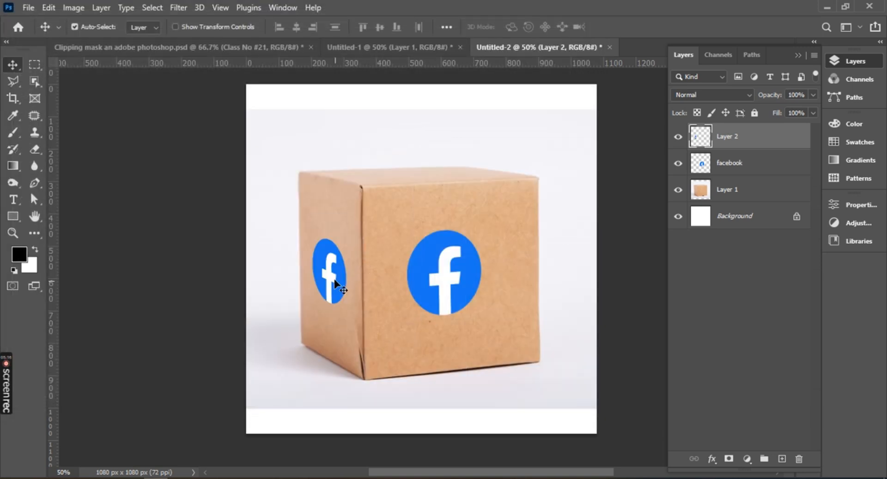
mouse_move(335, 280)
left_mouse_down()
mouse_move(452, 277)
mouse_move(333, 270)
left_mouse_up()
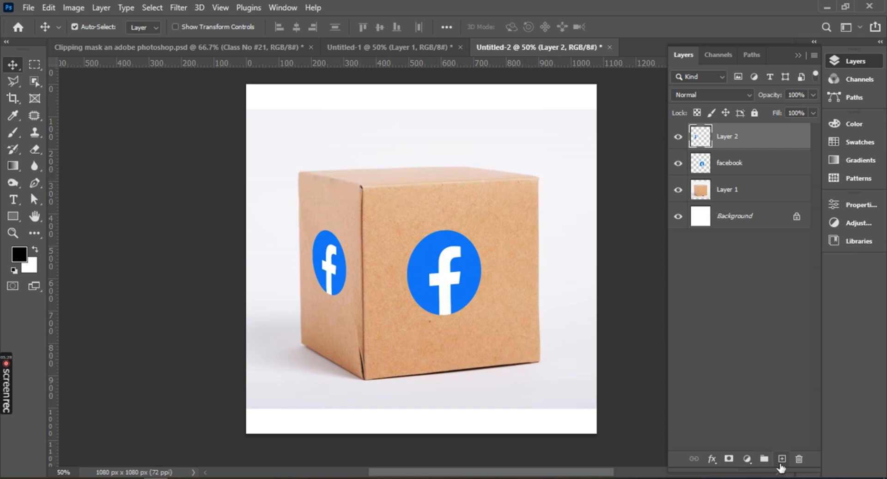
Add another empty layer above Layer 2 and open the Vanishing Point filter for the box's top face.
left_click(781, 459)
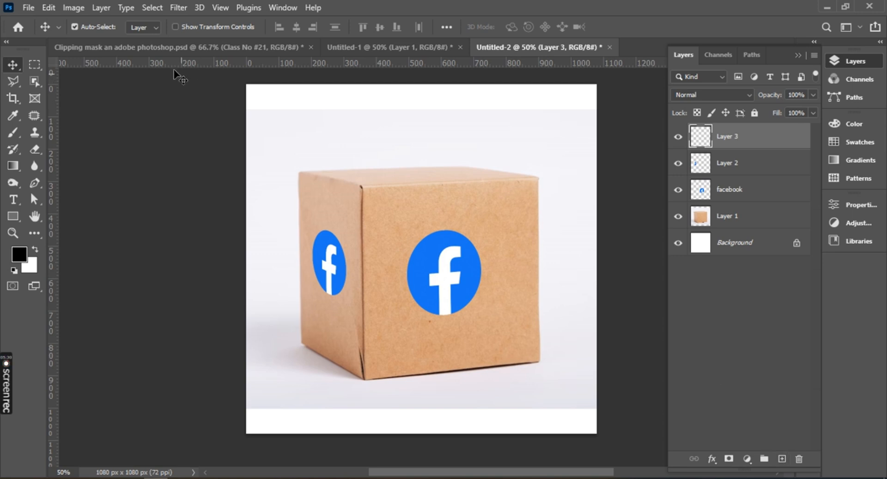
left_click(178, 9)
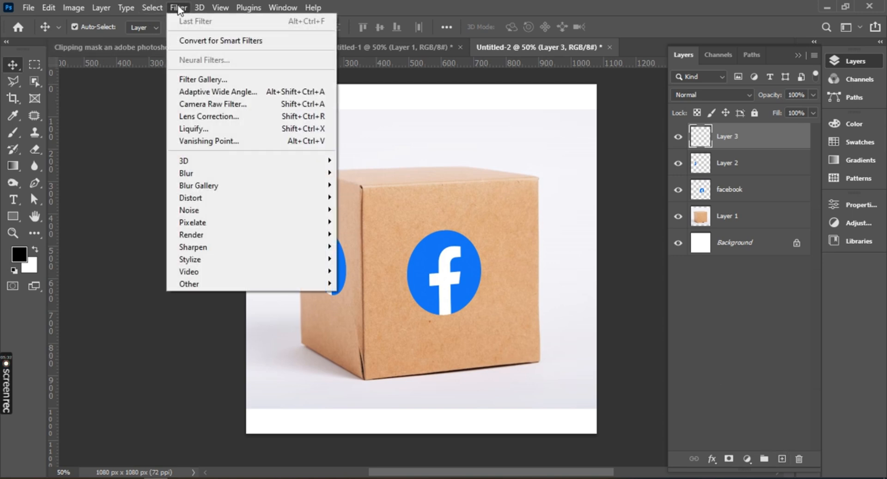
left_click(227, 144)
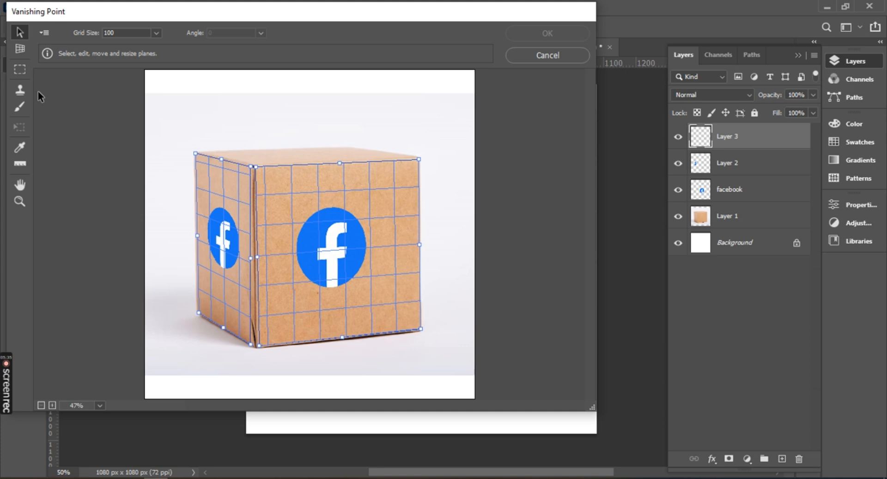
Create a third perspective plane over the box's top face from its four corners.
left_click(20, 49)
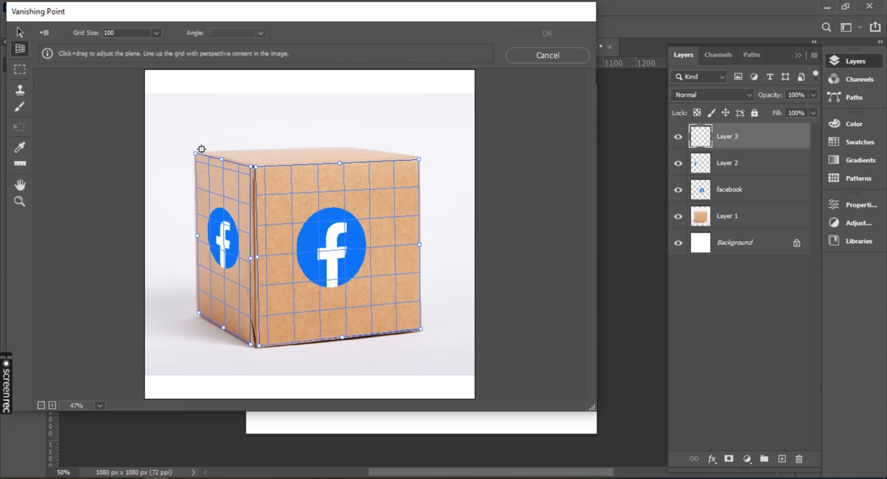
left_click(204, 151)
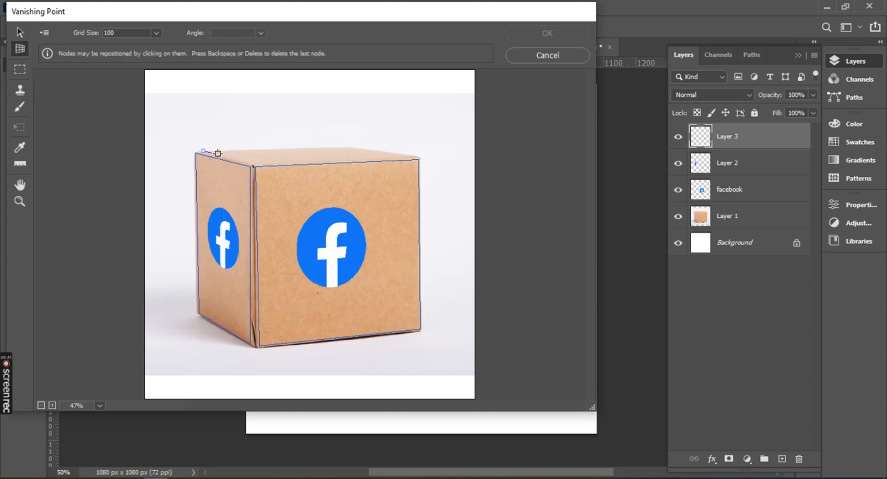
left_click(254, 163)
left_click(416, 158)
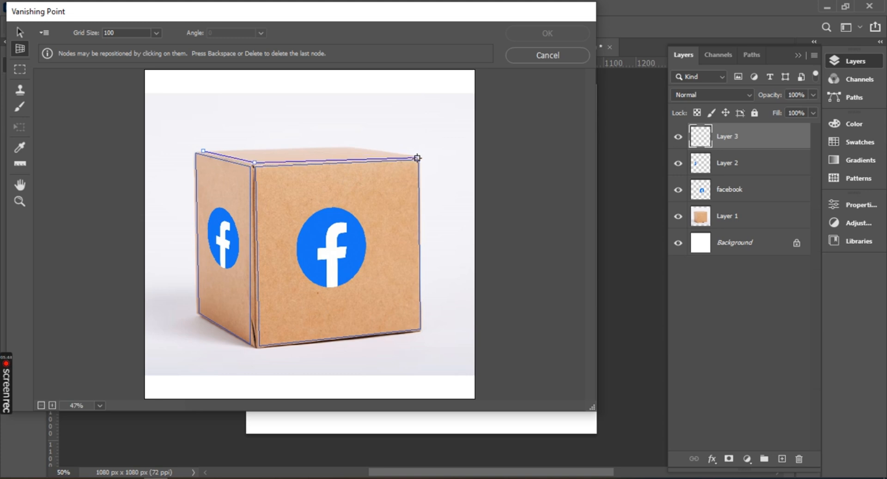
left_click(348, 146)
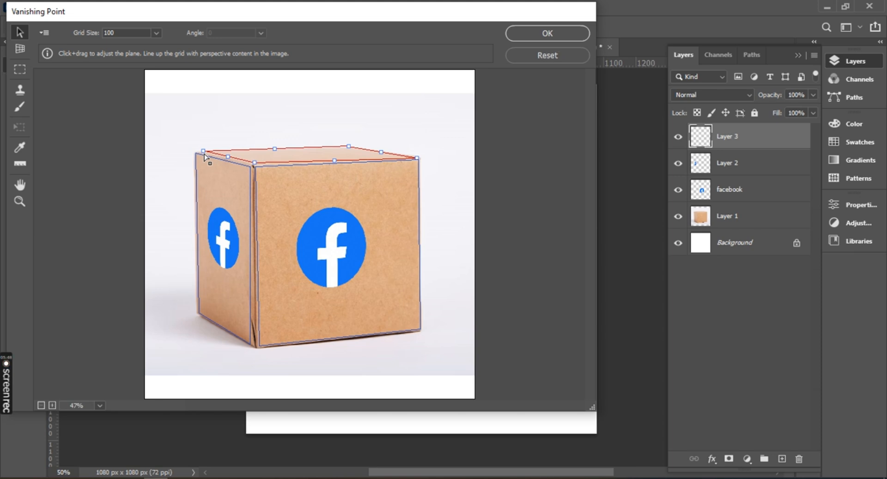
Adjust the back and left corners of the top-face plane to line up with the box's edges and form a valid grid.
left_click(20, 202)
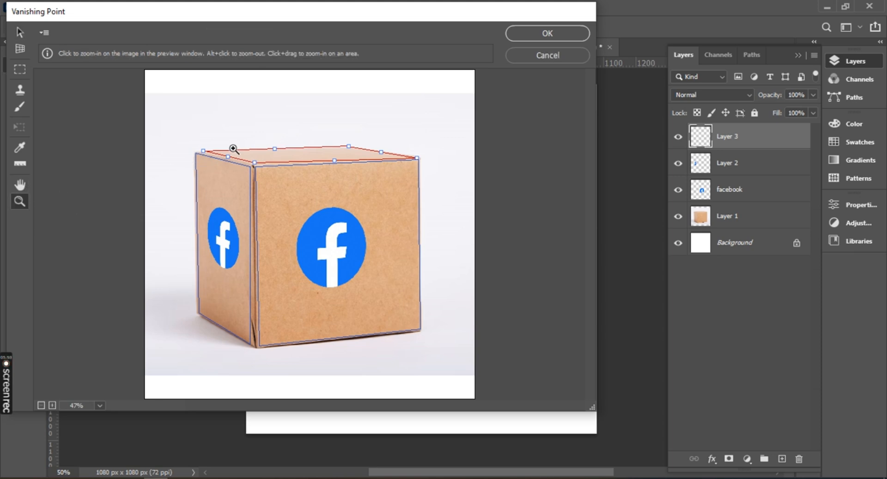
left_click(233, 148)
left_click(197, 152)
left_click(203, 159)
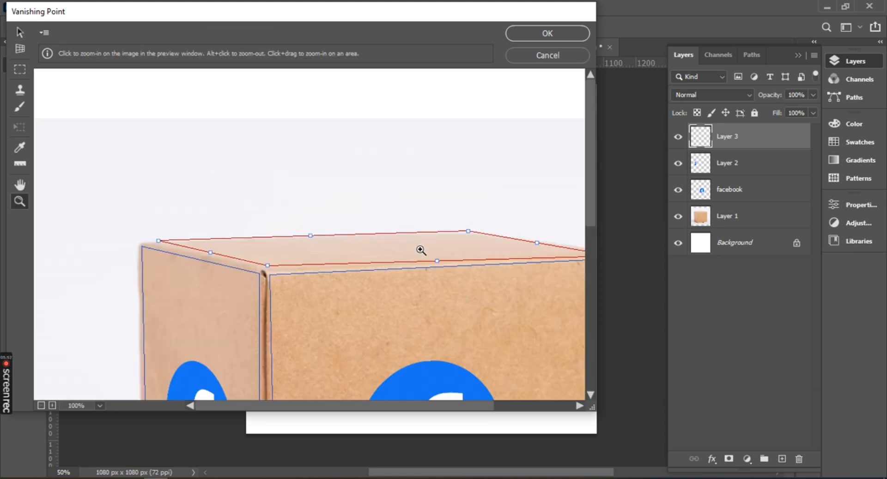
left_click(19, 48)
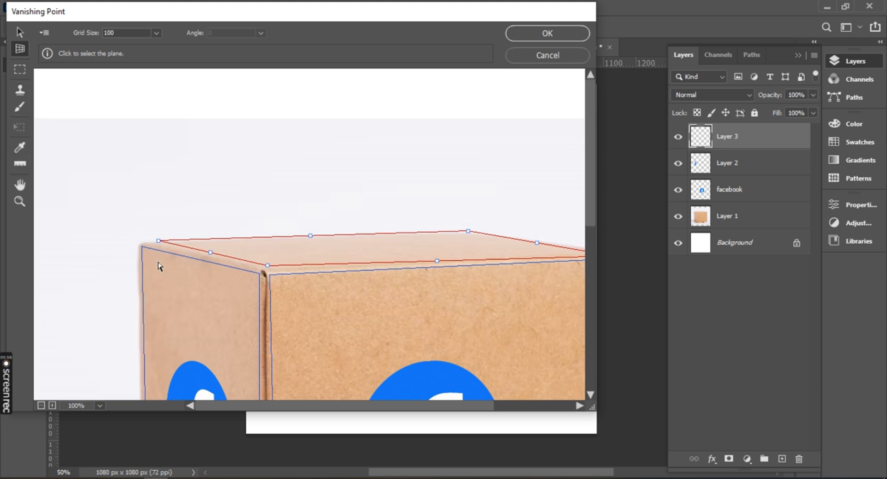
left_click_drag(160, 244, 150, 247)
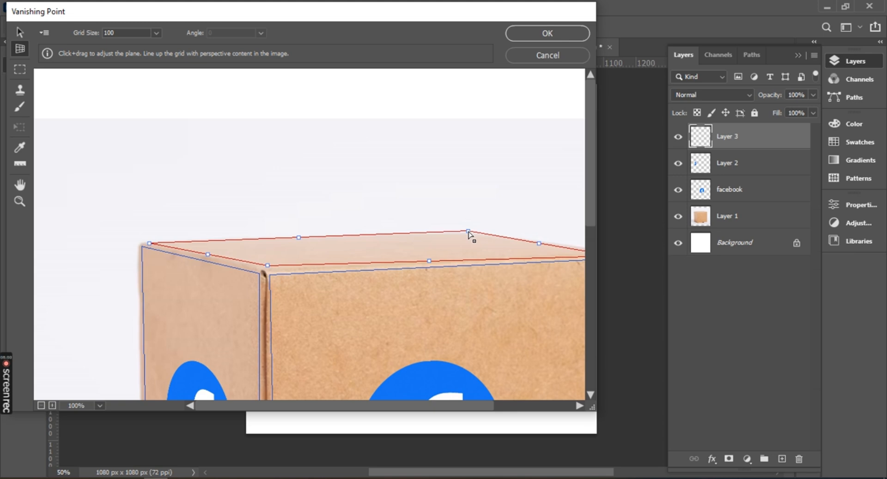
left_click_drag(468, 231, 466, 236)
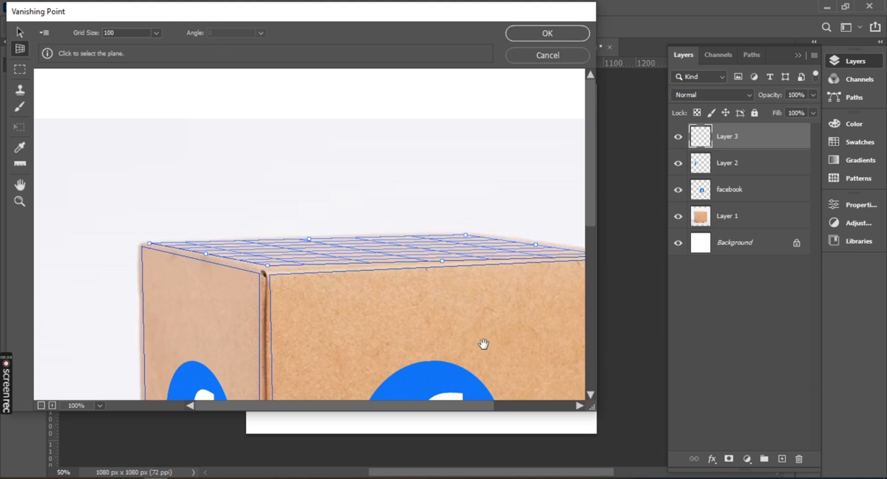
Paste the facebook logo again and fit it onto the top-face plane with the Transform tool.
left_click_drag(483, 344, 406, 316)
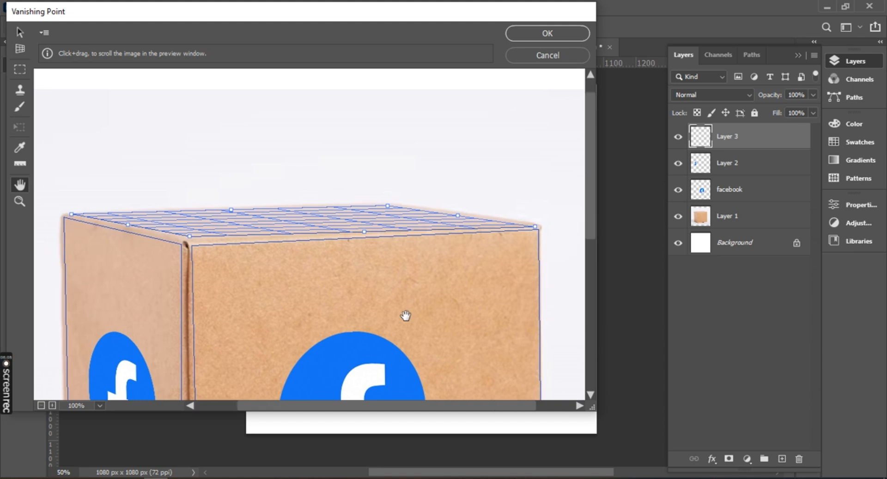
left_click(400, 304, "alt")
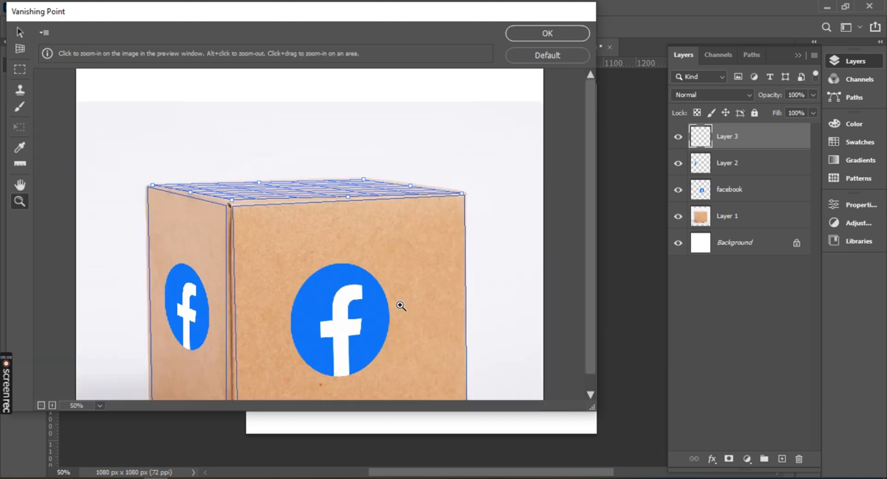
left_click(398, 303, "alt")
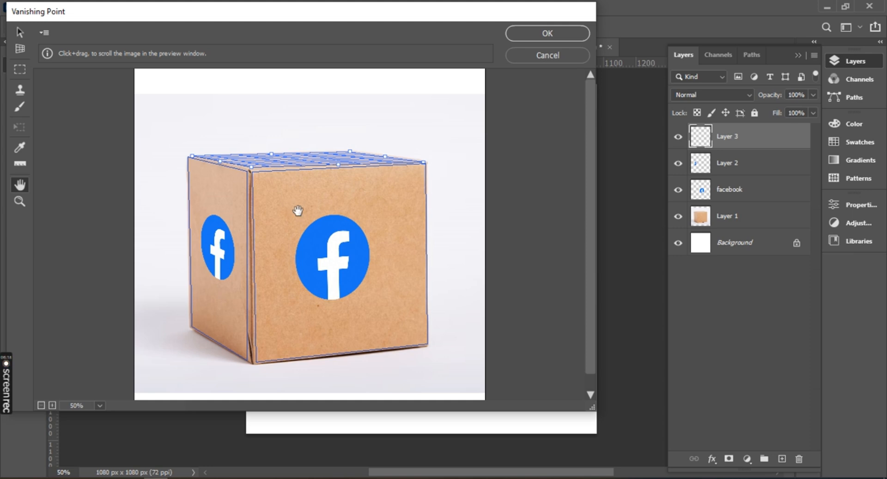
key("alt")
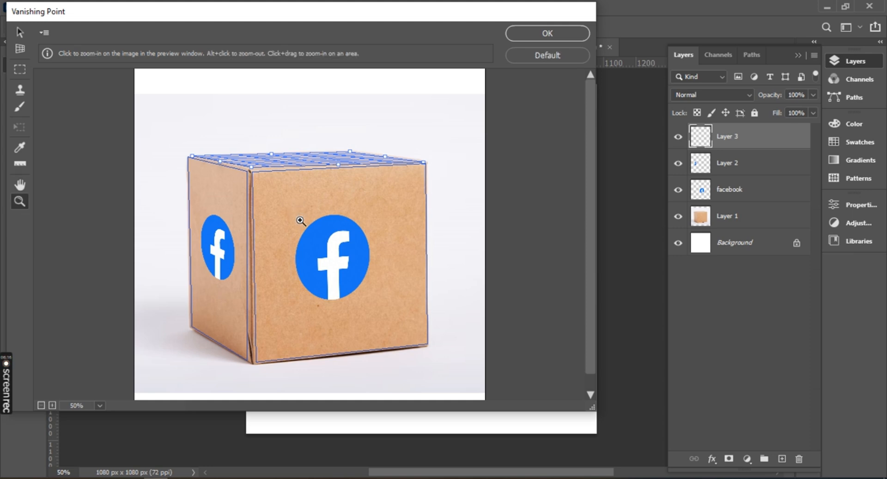
key("ctrl+v")
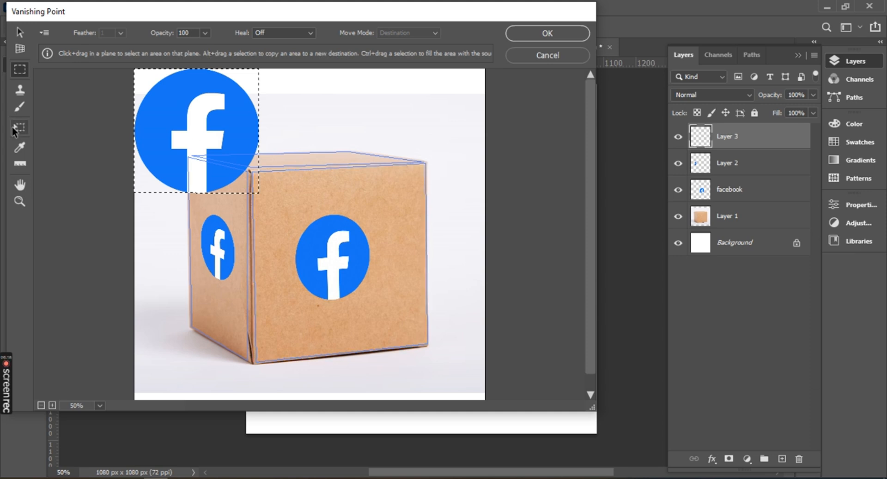
left_click(14, 127)
left_click_drag(195, 126, 317, 230)
left_click_drag(292, 201, 307, 157)
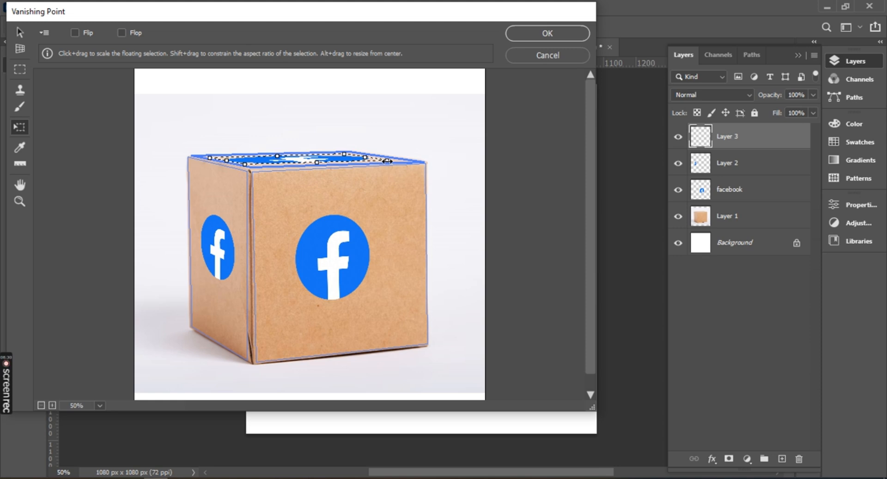
Shrink the top-face logo, position it around the middle of the top face, and apply the filter.
left_click_drag(387, 161, 367, 159)
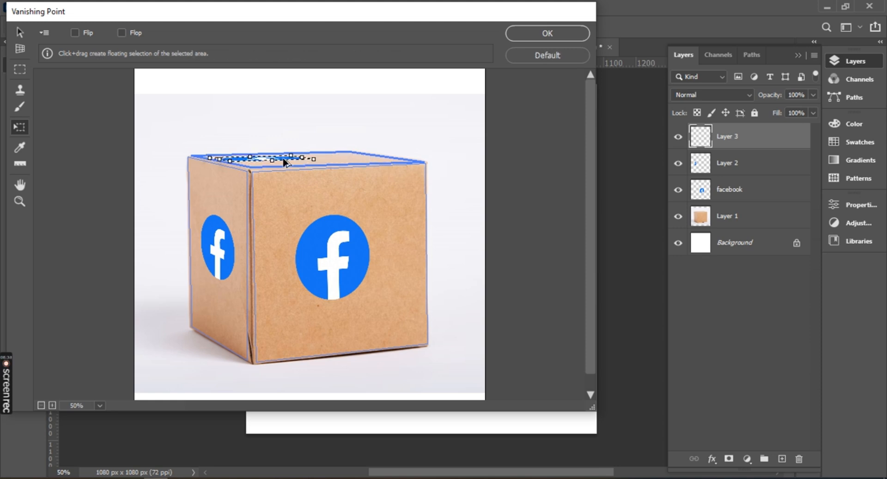
key("ctrl+alt+z")
left_click_drag(287, 162, 305, 160)
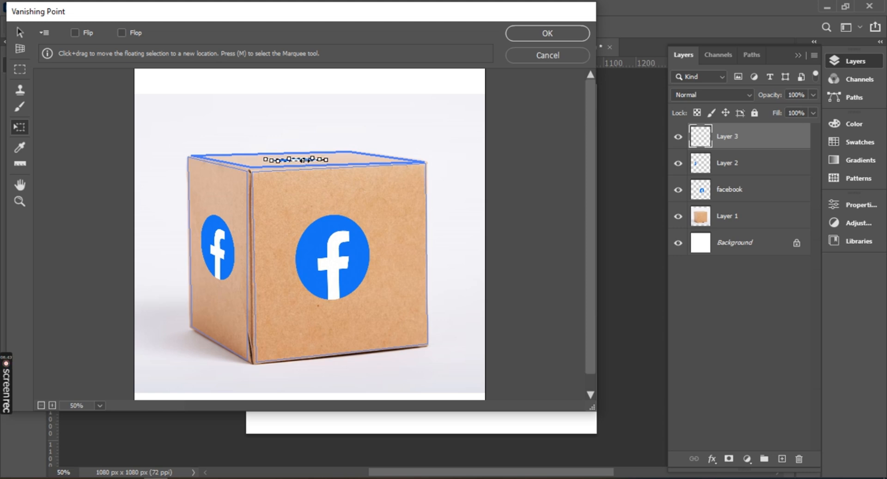
left_click(531, 34)
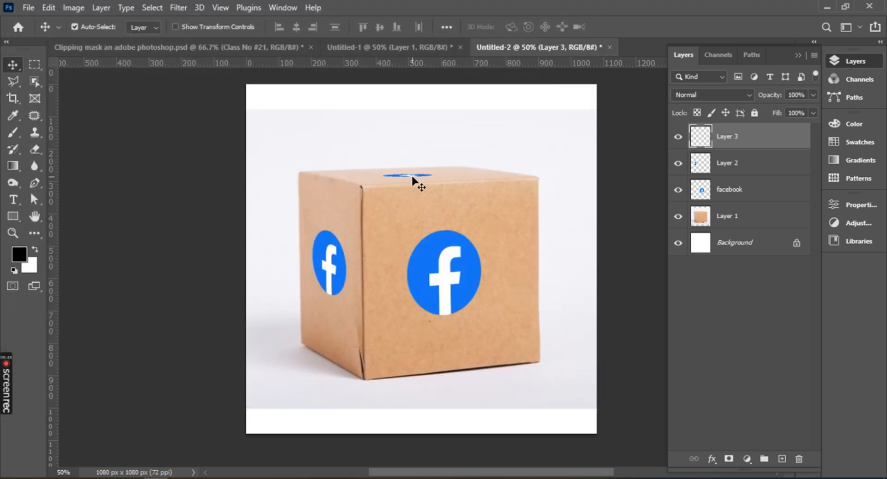
scroll(413, 184, "up", 10)
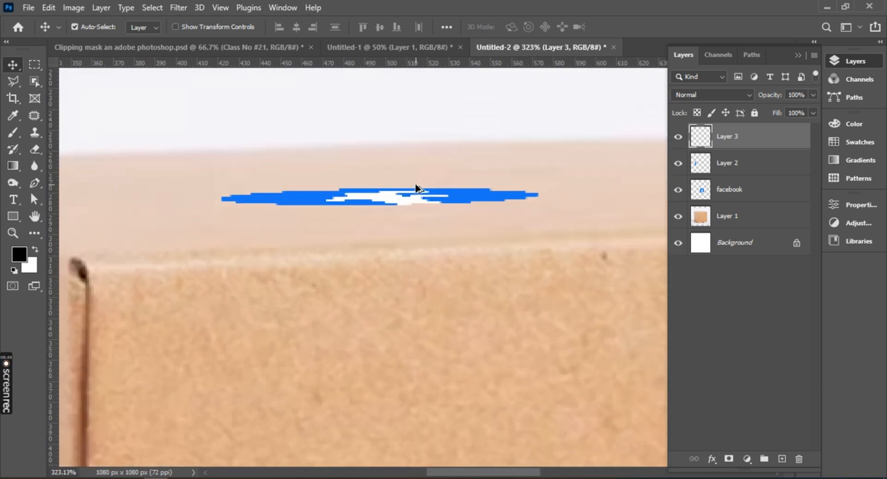
scroll(416, 212, "down", 10)
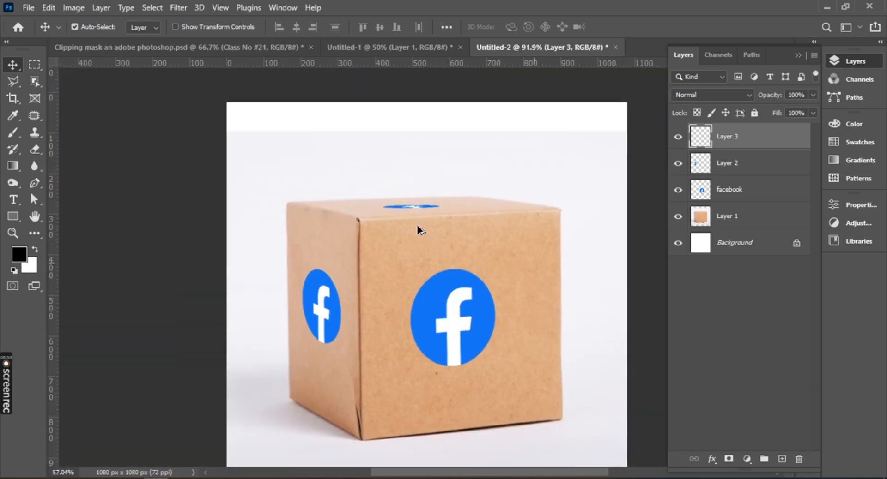
scroll(420, 231, "down", 5)
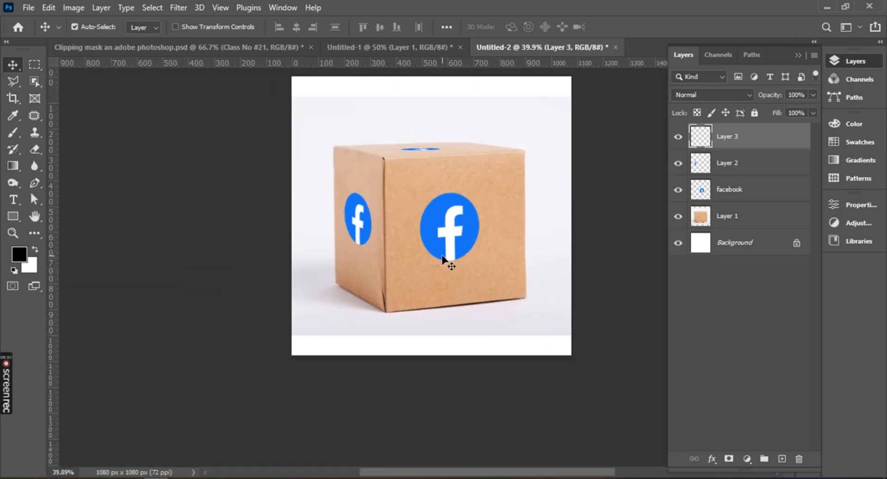
scroll(444, 261, "up", 2)
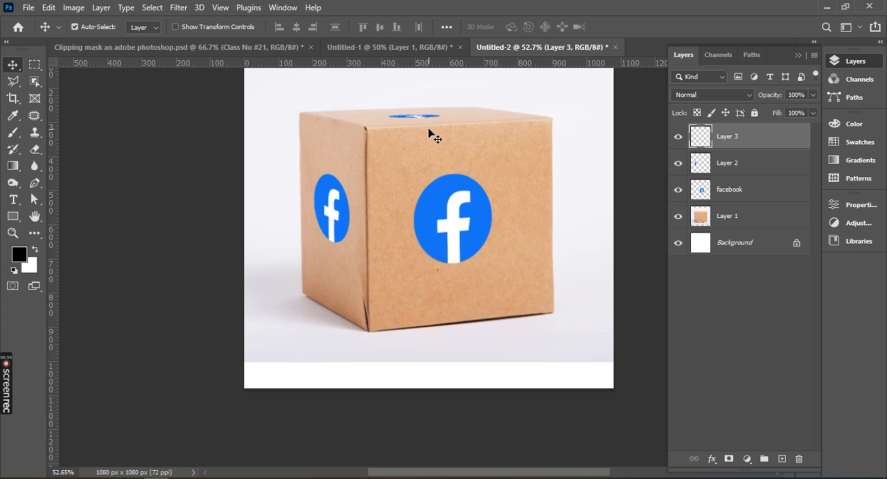
In the Untitled-1 document, add an empty layer above Layer 1 and open the Vanishing Point filter.
left_click(407, 48)
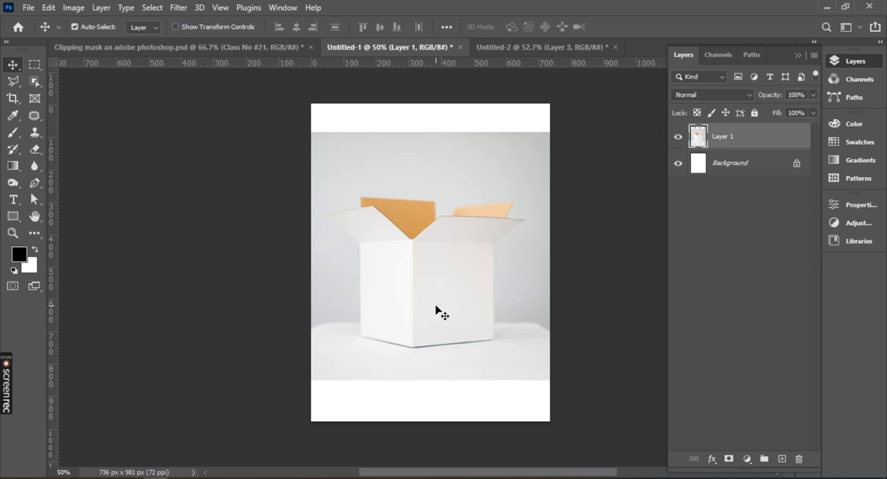
scroll(441, 311, "up", 3)
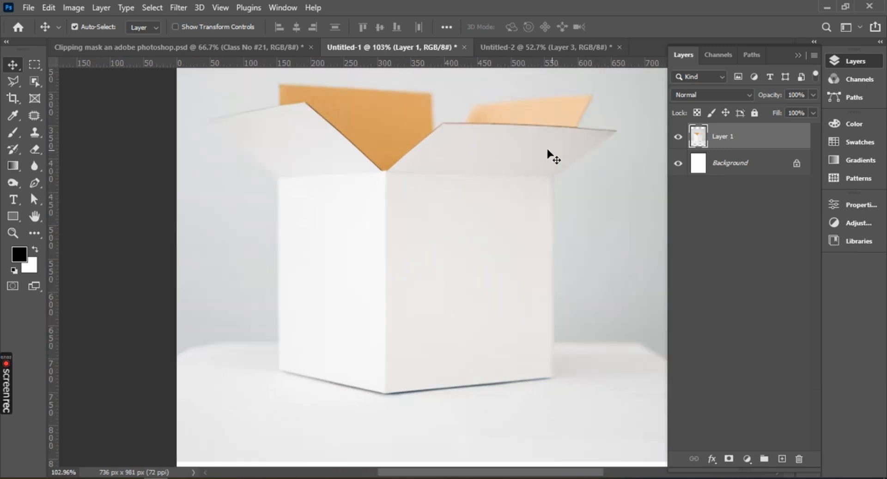
left_click_drag(504, 222, 416, 232)
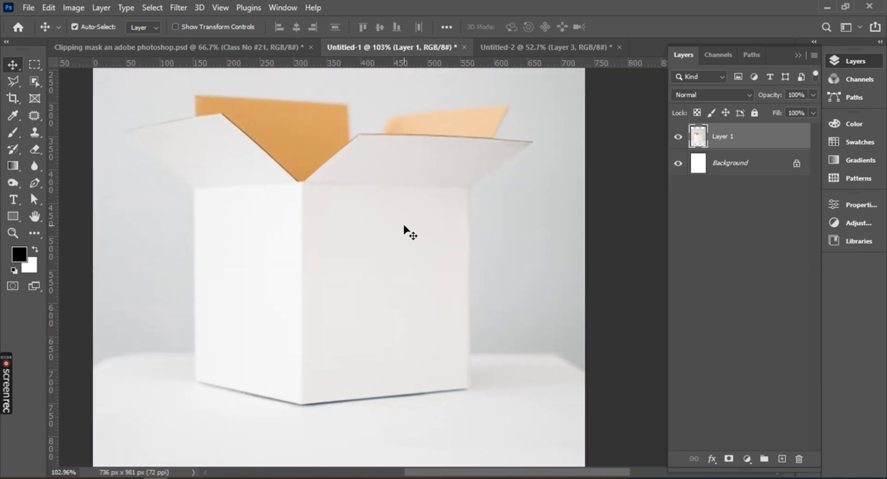
left_click(782, 461)
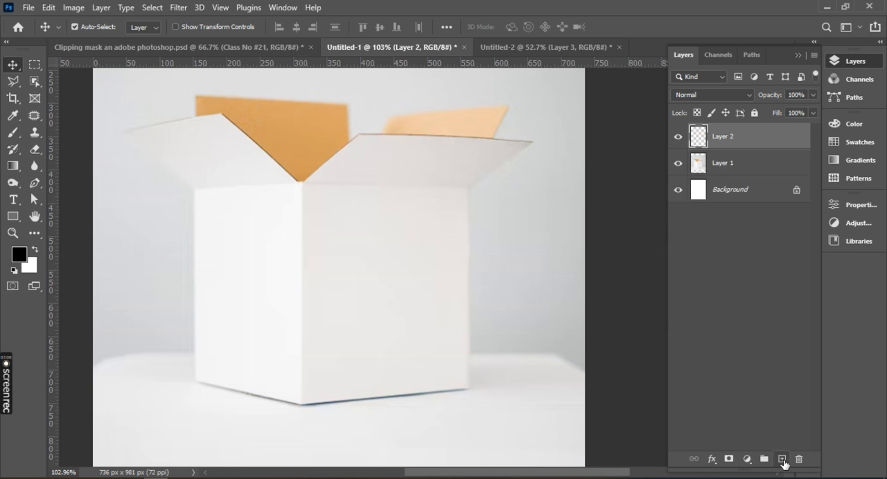
left_click(181, 10)
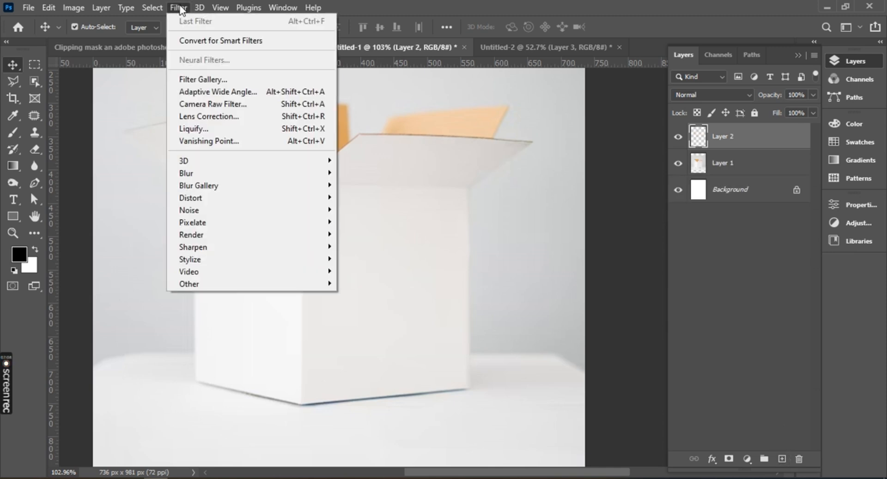
left_click(208, 142)
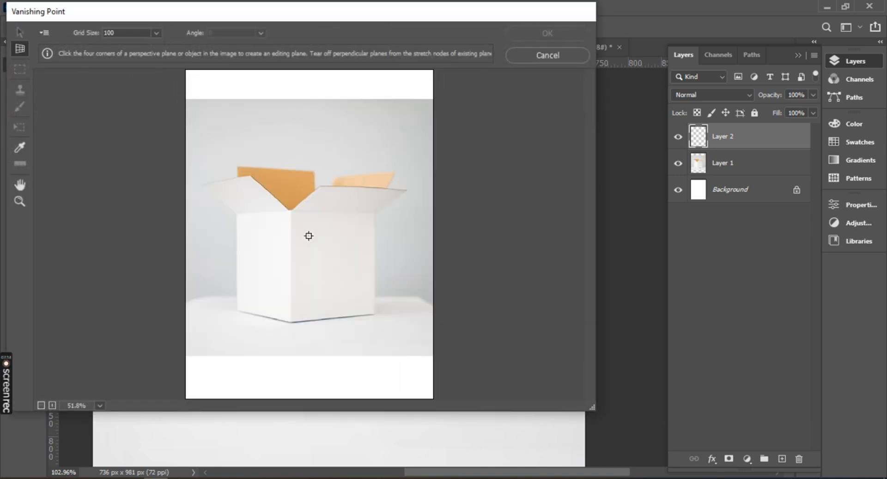
Create a perspective plane over the open white box's front right flap from its four corners.
key("ctrl+plus")
key("ctrl+plus")
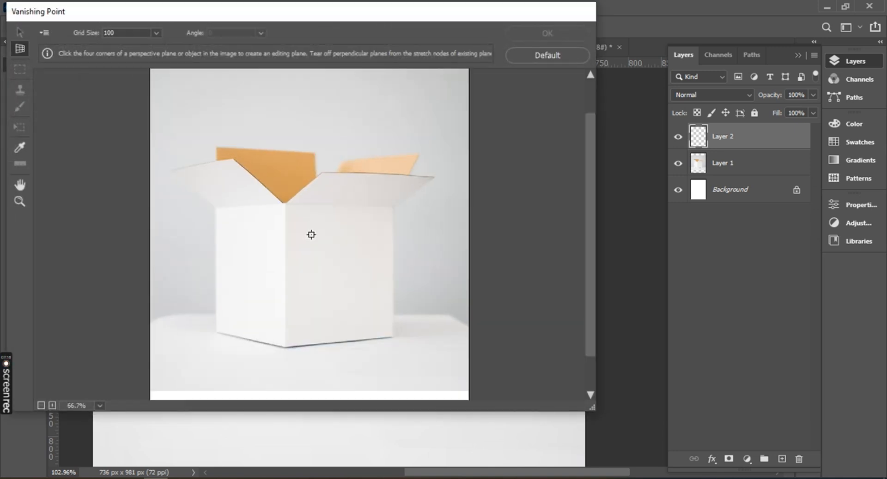
key("ctrl+plus")
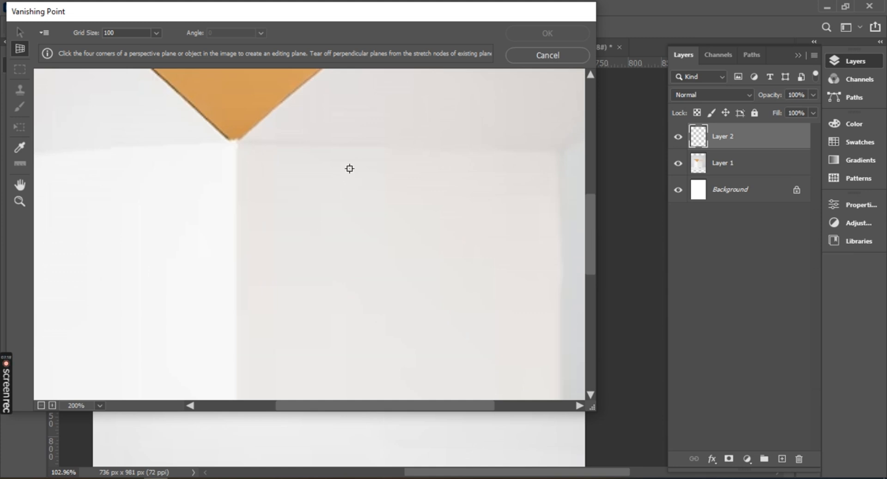
scroll(349, 168, "up", 4)
key("space")
left_click_drag(427, 253, 271, 243)
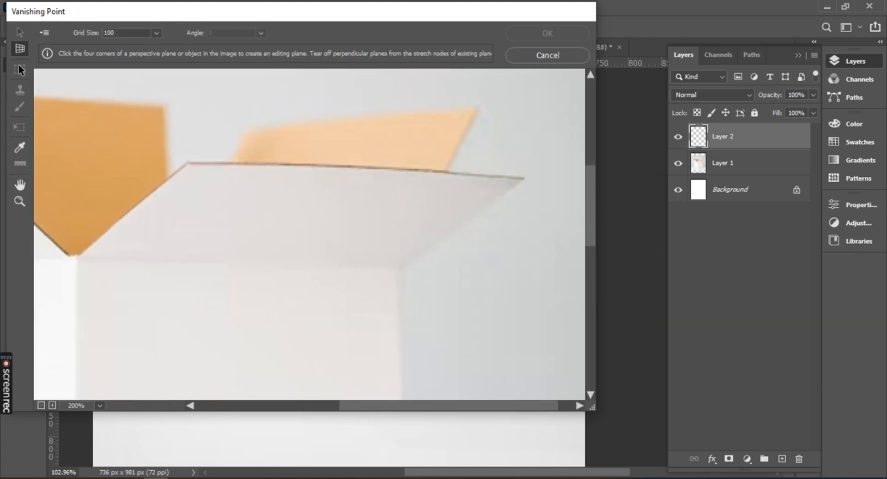
left_click(189, 168)
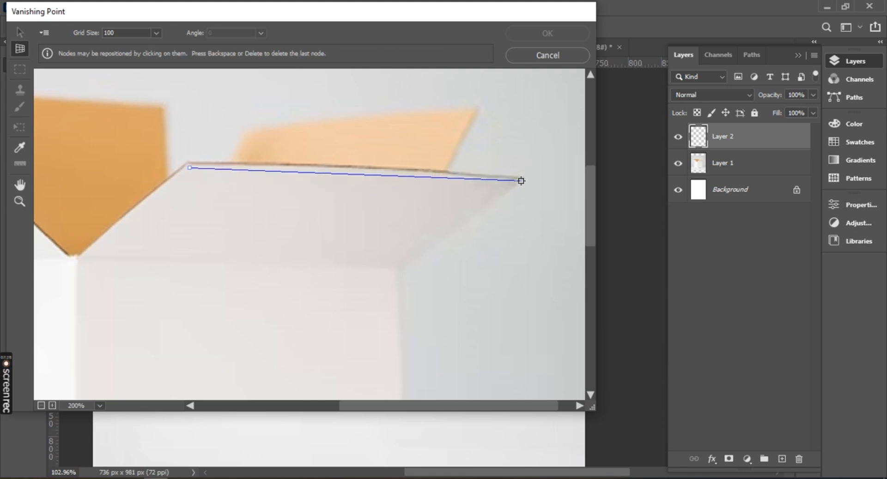
left_click(521, 180)
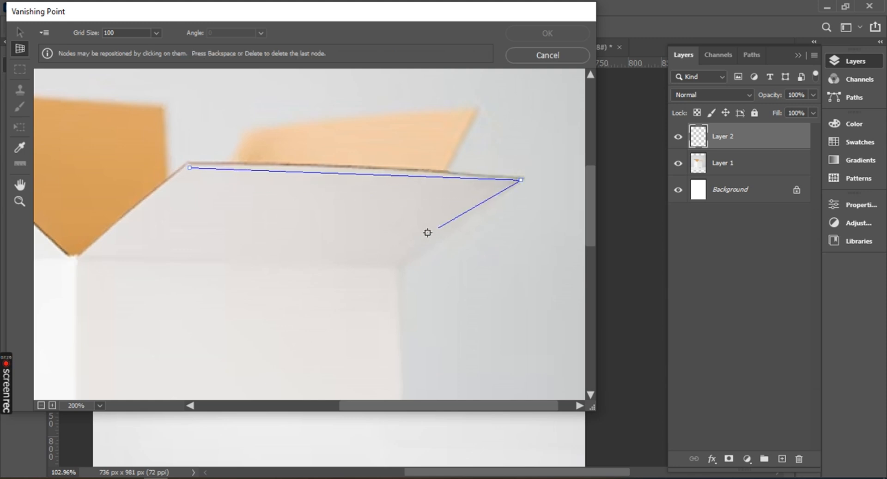
left_click(396, 267)
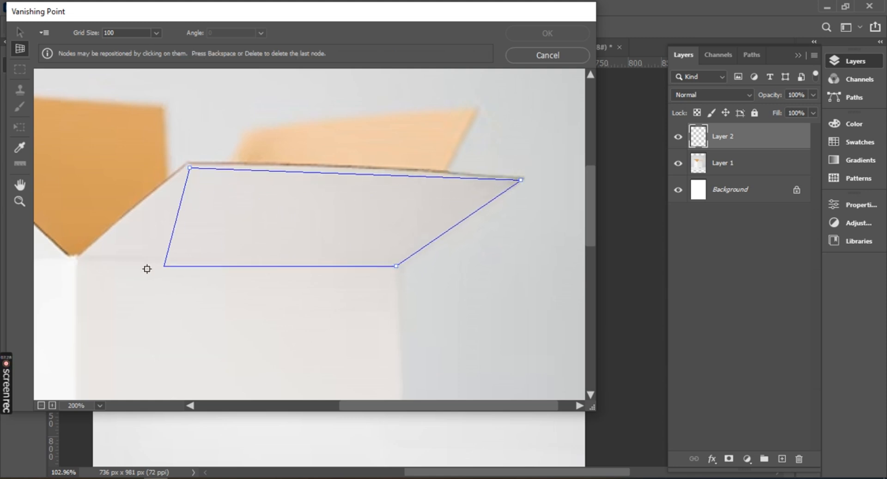
left_click(82, 257)
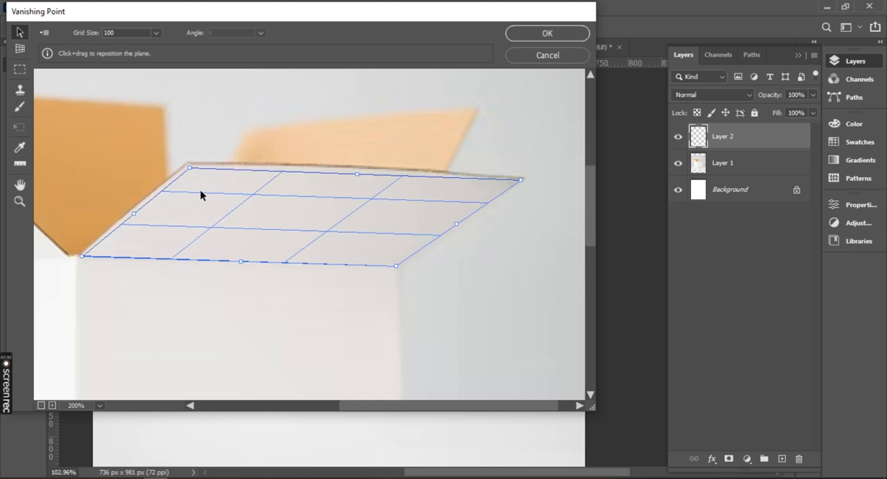
key("ctrl+v")
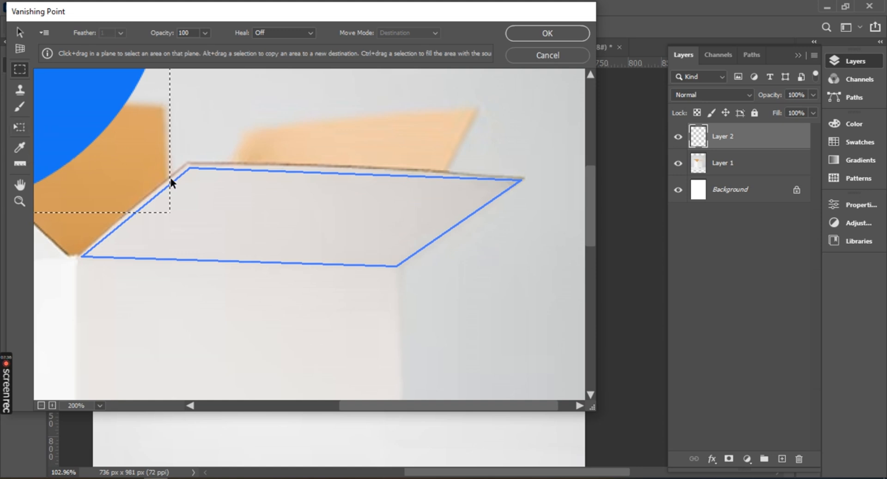
left_click_drag(107, 156, 380, 358)
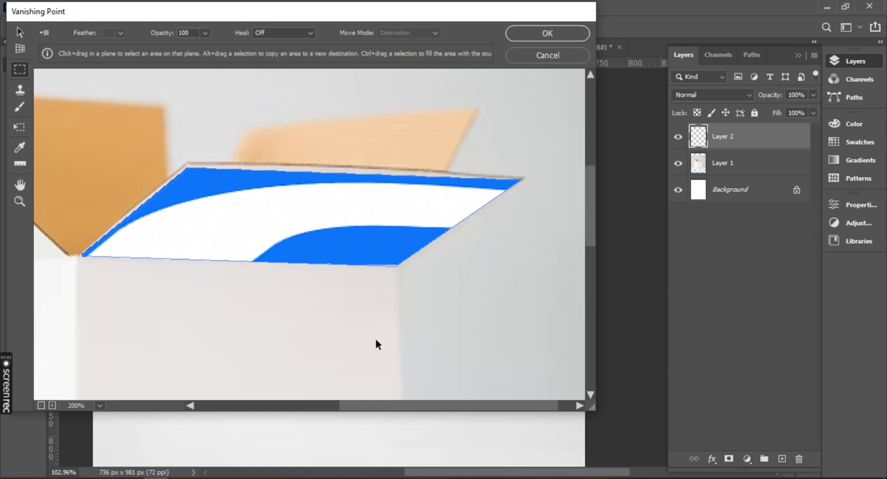
scroll(376, 337, "down", 2)
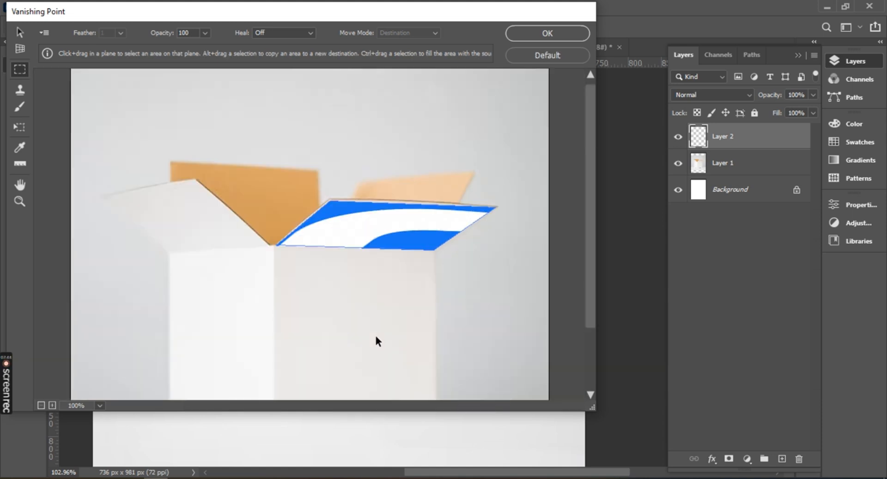
left_click_drag(381, 245, 262, 135)
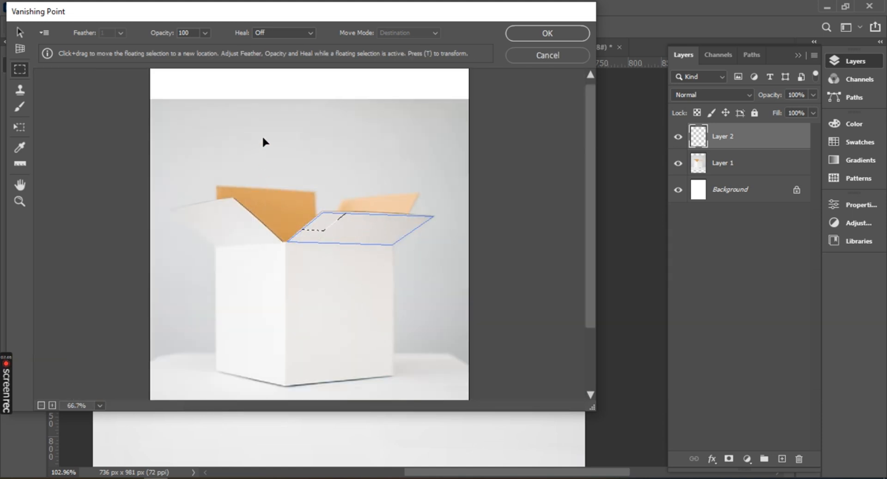
left_click(19, 129)
left_click_drag(332, 231, 230, 159)
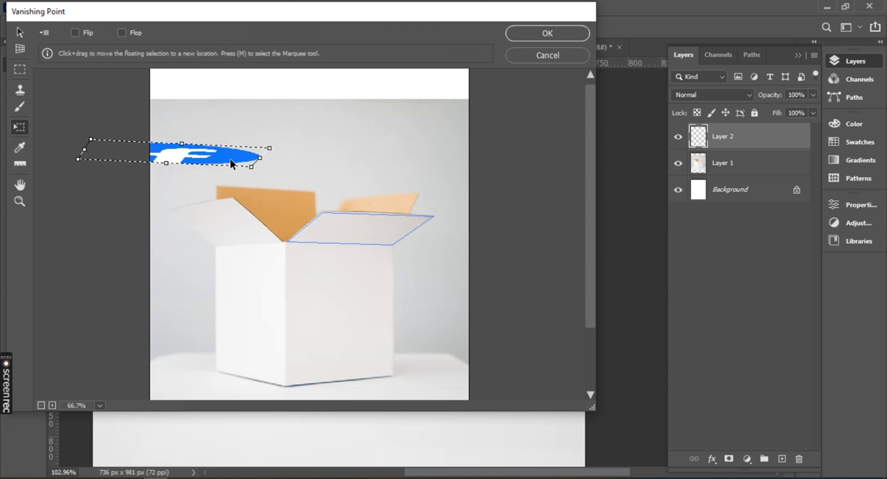
key("ctrl+z")
key("ctrl+z")
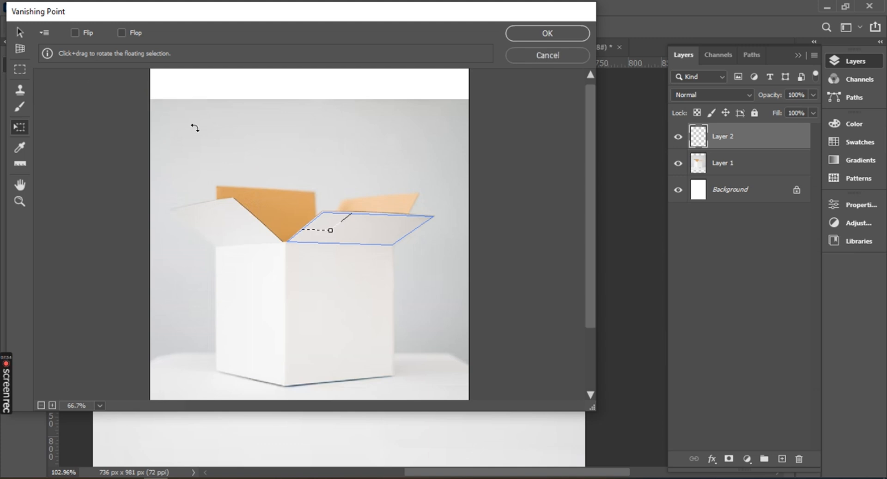
Paste the facebook logo, shrink it onto the middle of the front right flap's plane, and apply the Vanishing Point filter.
key("ctrl+v")
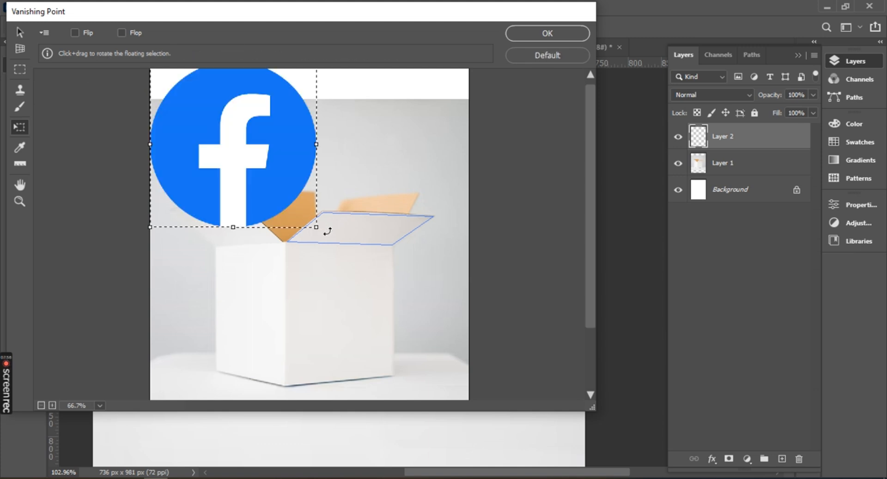
left_click_drag(316, 227, 358, 235)
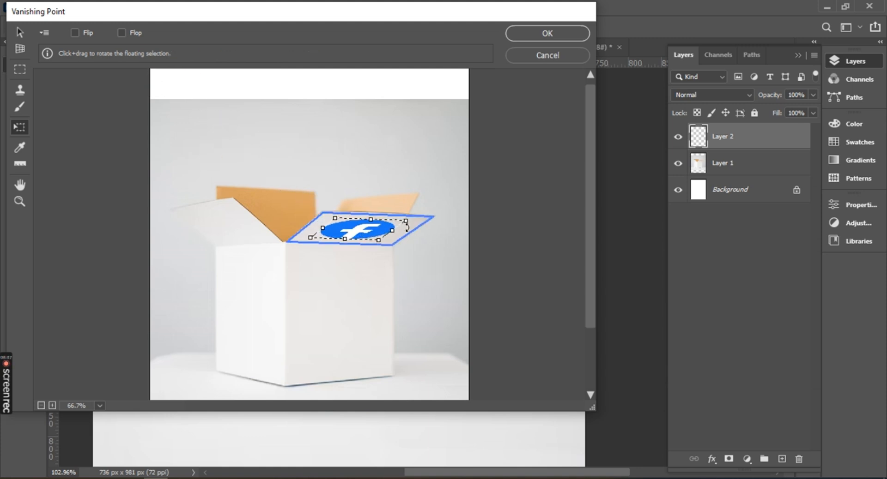
left_click_drag(406, 221, 356, 228)
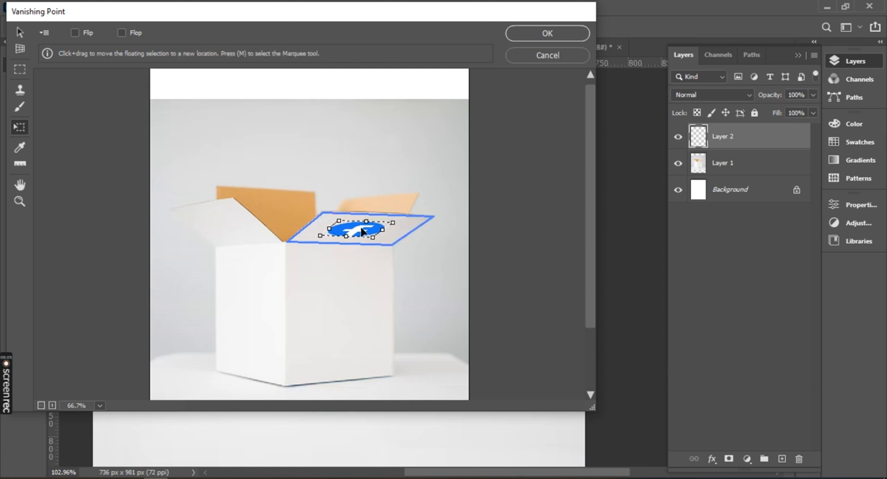
left_click(545, 35)
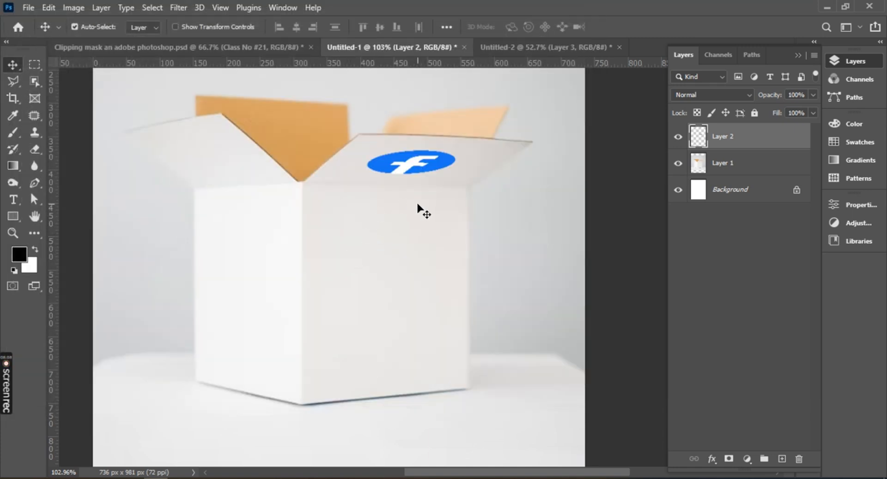
scroll(418, 188, "up", 5)
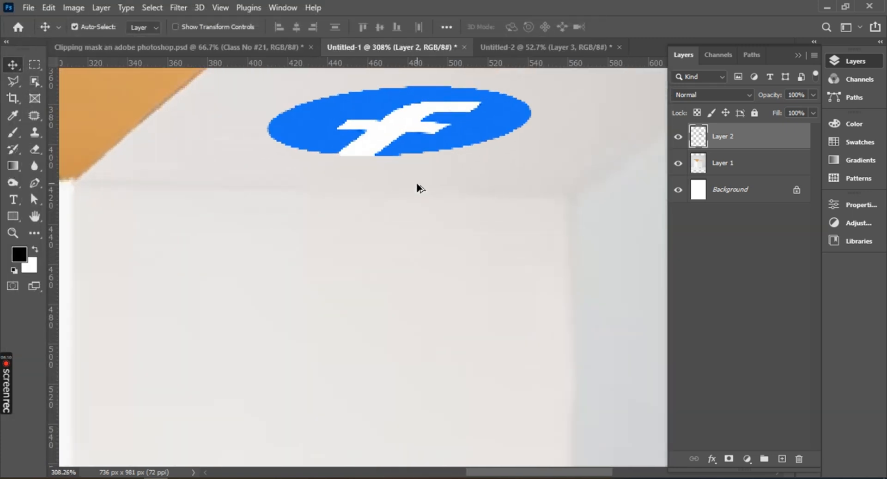
scroll(419, 189, "down", 2)
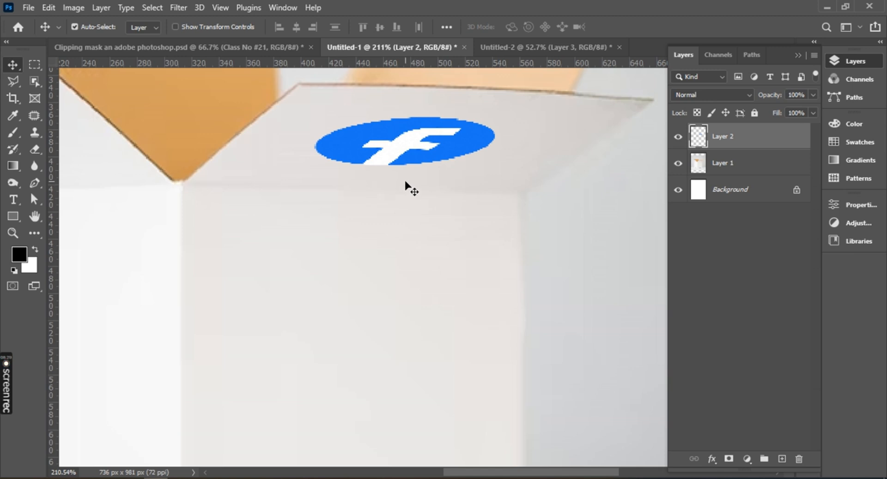
Switch to the Chrome browser and search Google for "color background" in a new tab.
left_click(205, 478)
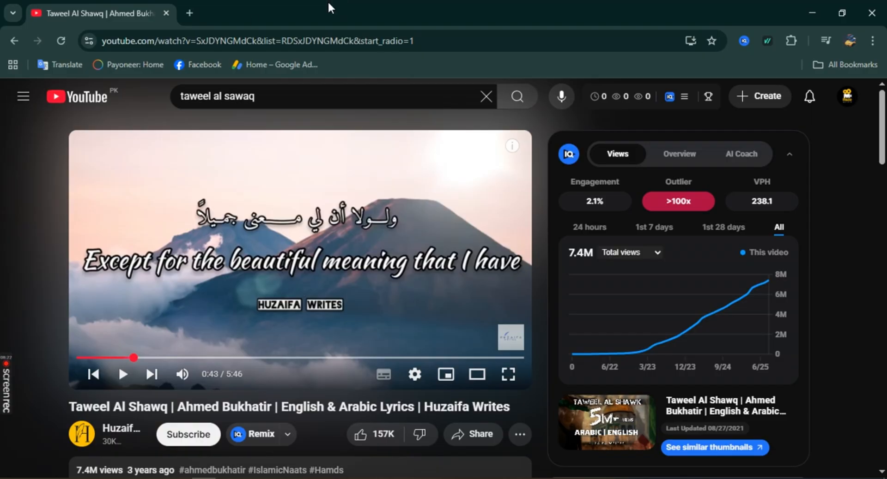
left_click(188, 13)
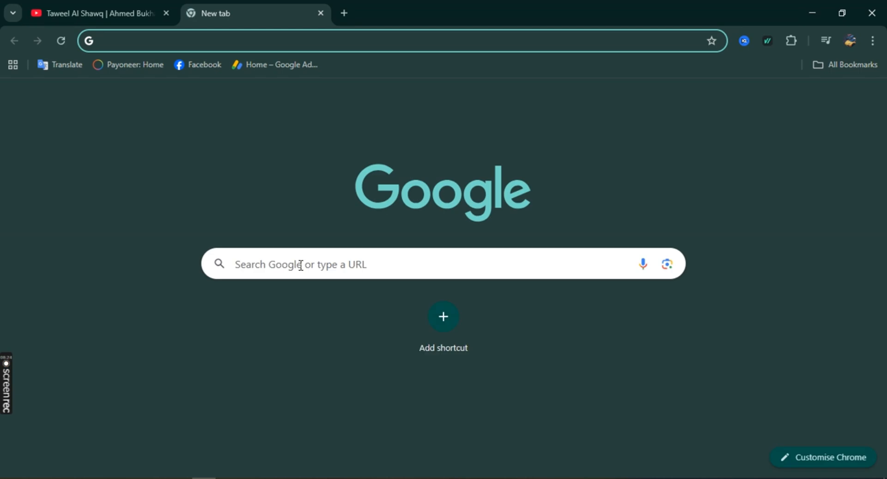
left_click(301, 264)
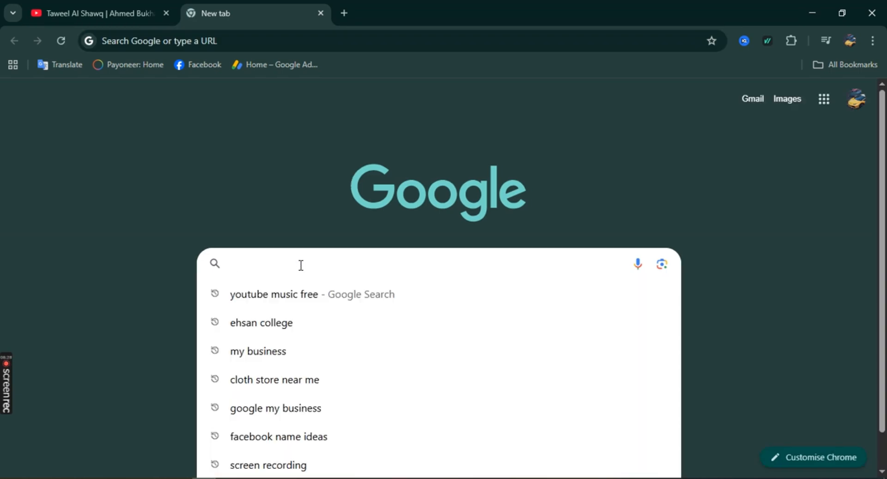
type("color")
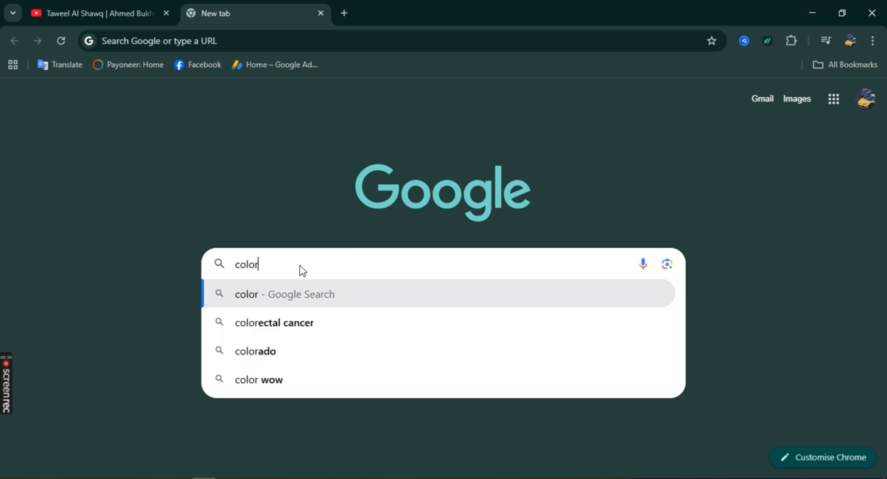
type(" back")
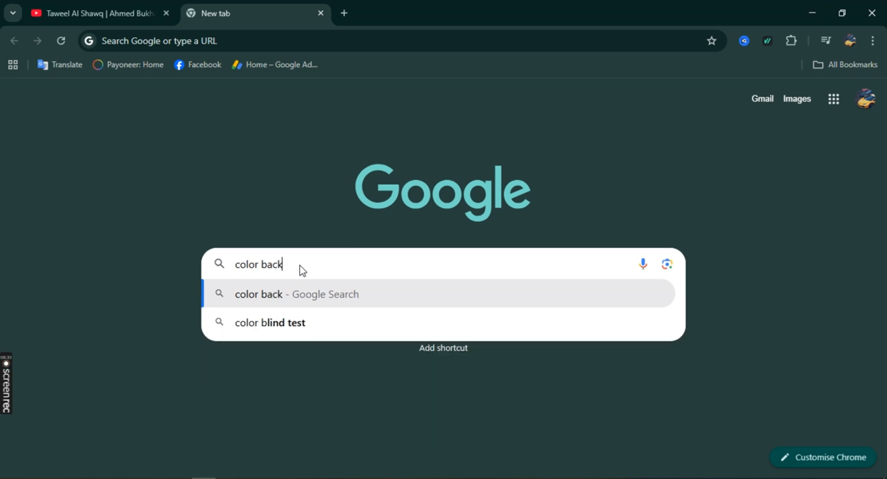
key("Down")
key("Return")
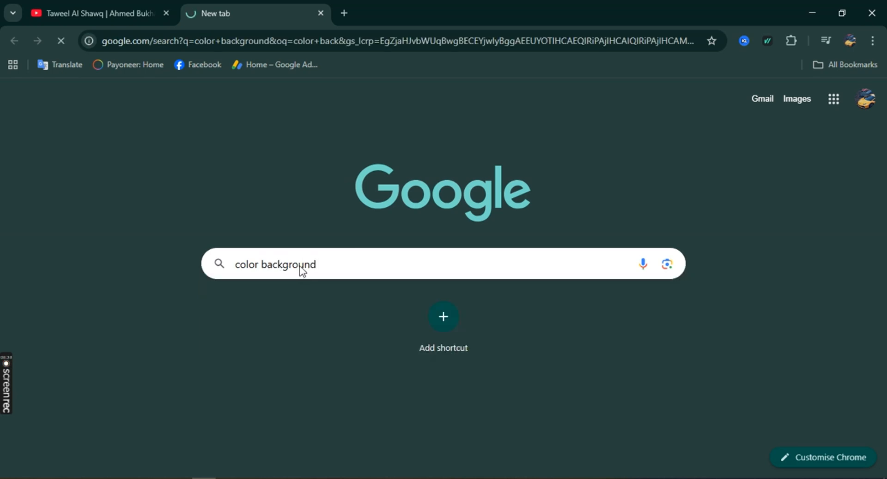
Copy the bright multicolor Pngtree background from the image results and switch back to Photoshop.
scroll(604, 303, "down", 10)
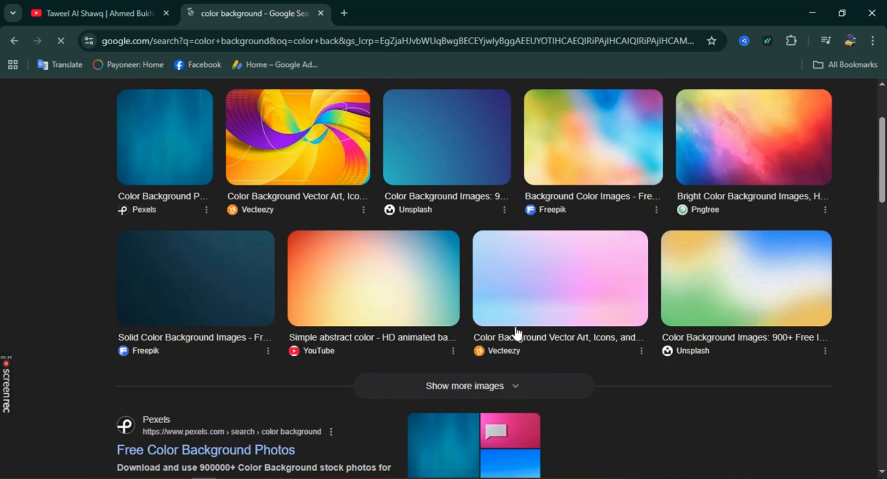
scroll(477, 332, "up", 10)
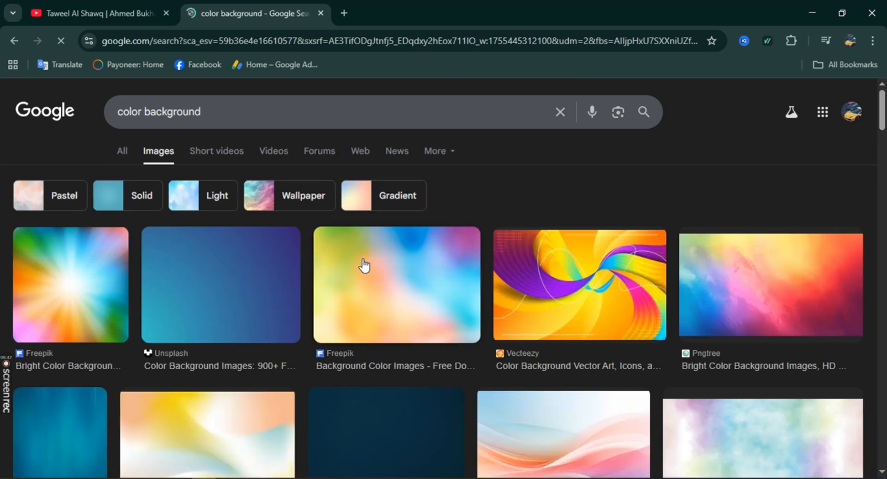
scroll(521, 297, "down", 4)
scroll(539, 291, "up", 3)
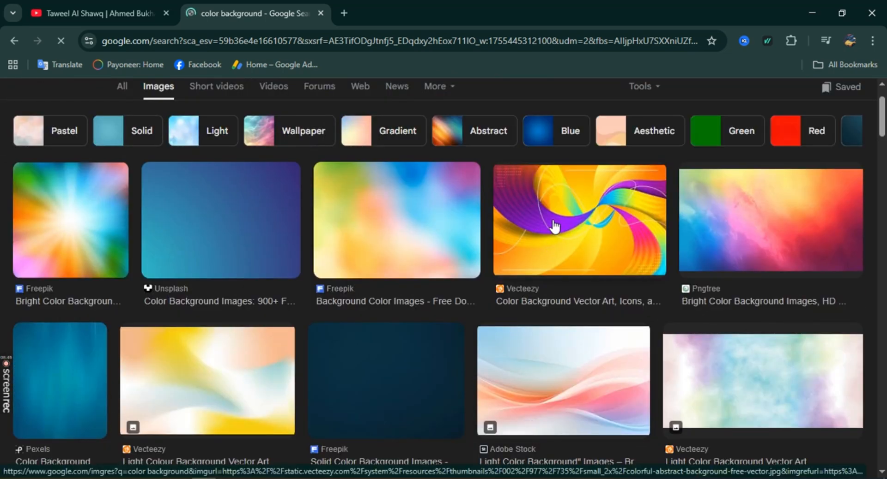
left_click(738, 227)
right_click(736, 220)
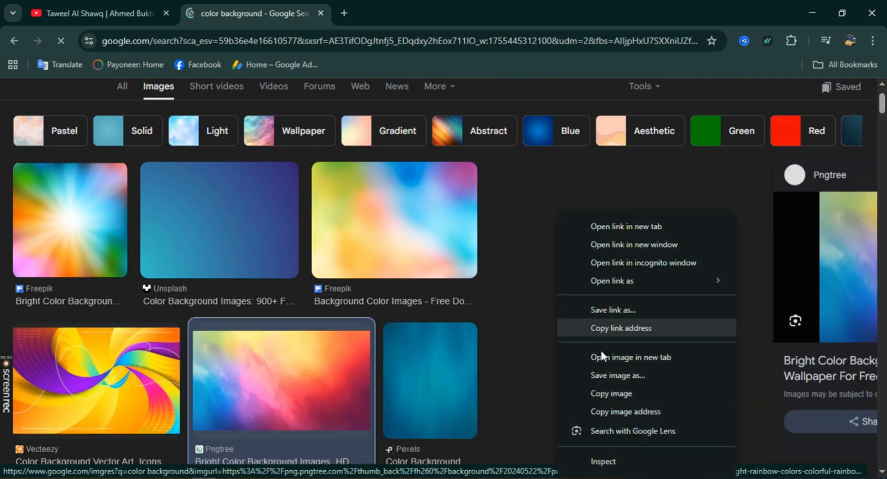
left_click(603, 393)
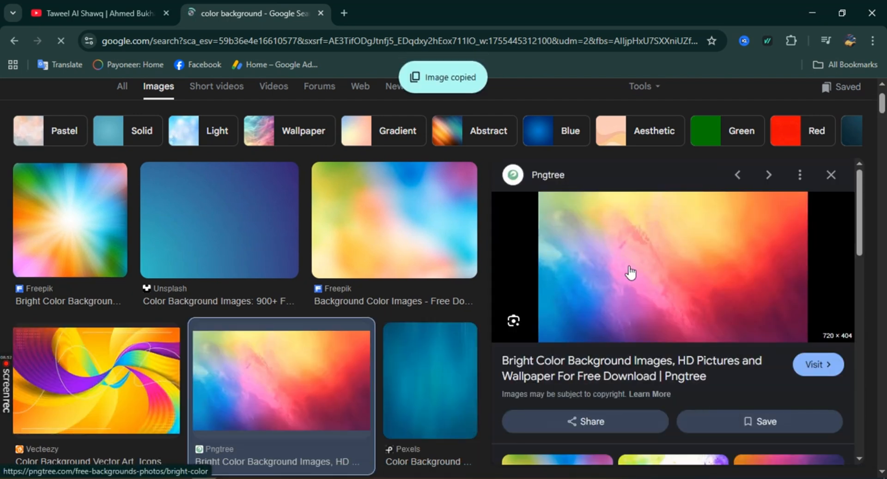
right_click(629, 273)
left_click(665, 394)
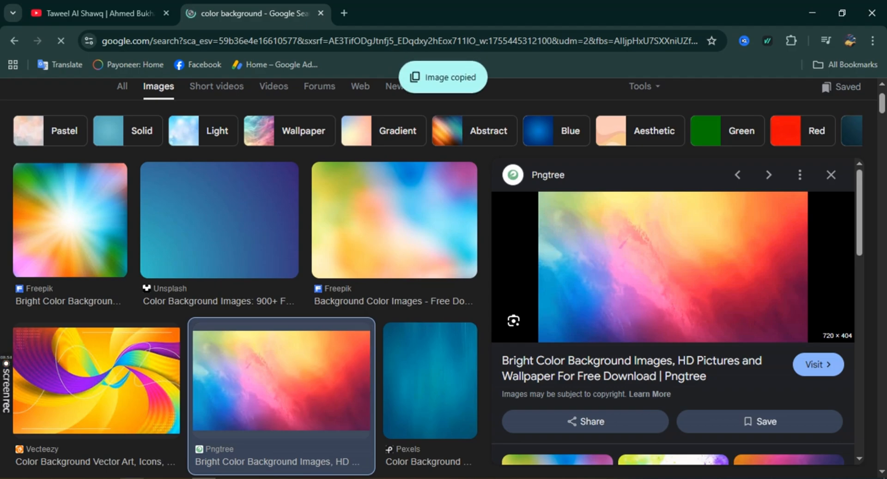
key("alt+Tab")
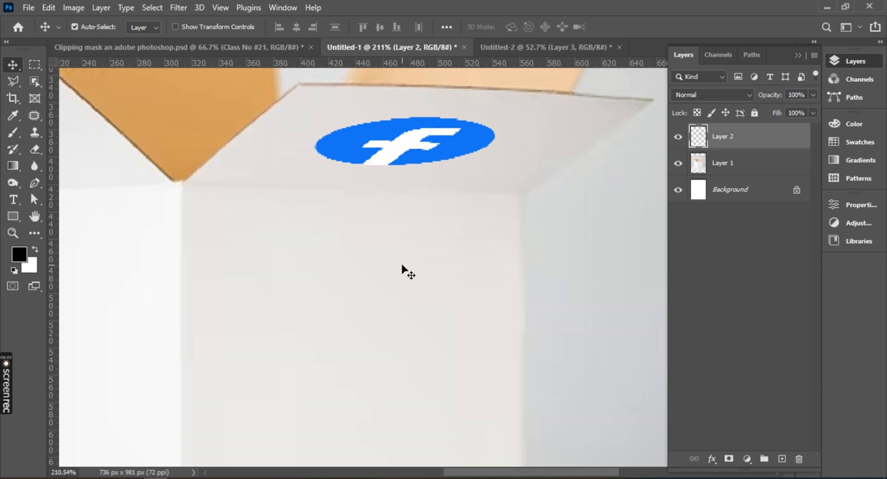
key("ctrl")
key("ctrl+v")
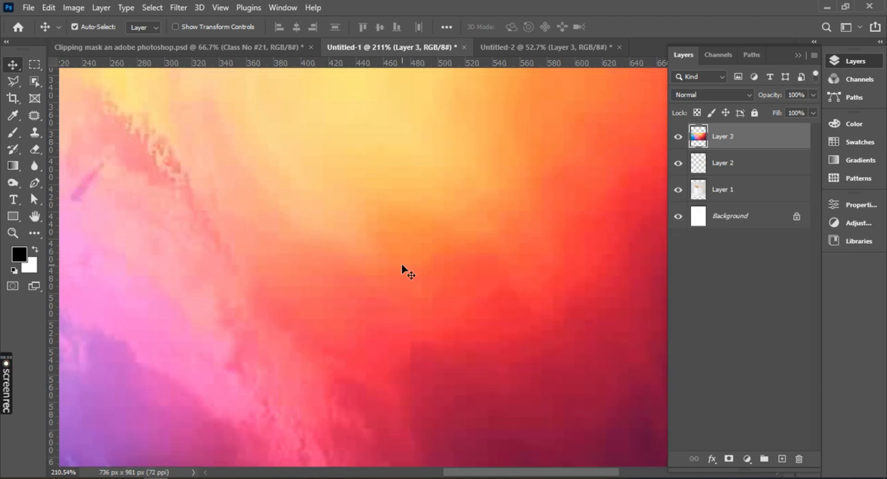
scroll(402, 270, "down", 6)
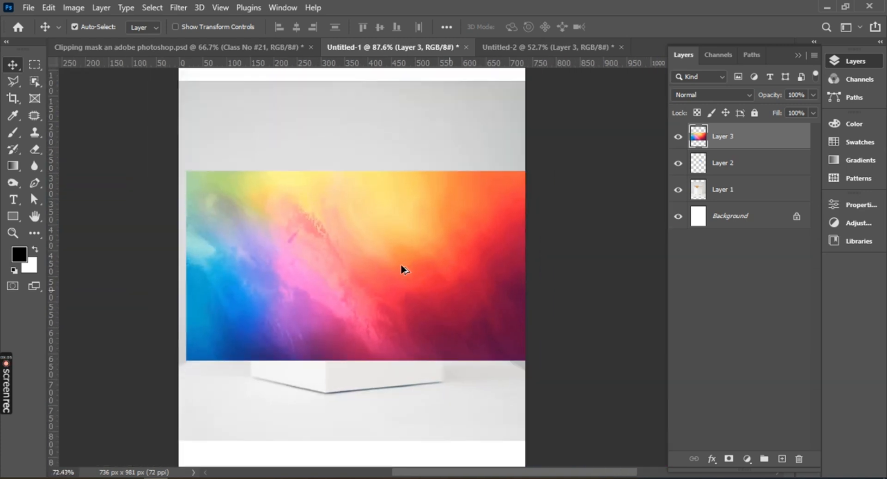
mouse_move(402, 275)
left_mouse_down()
mouse_move(344, 255)
mouse_move(386, 297)
mouse_move(412, 285)
left_mouse_up()
key("ctrl+t")
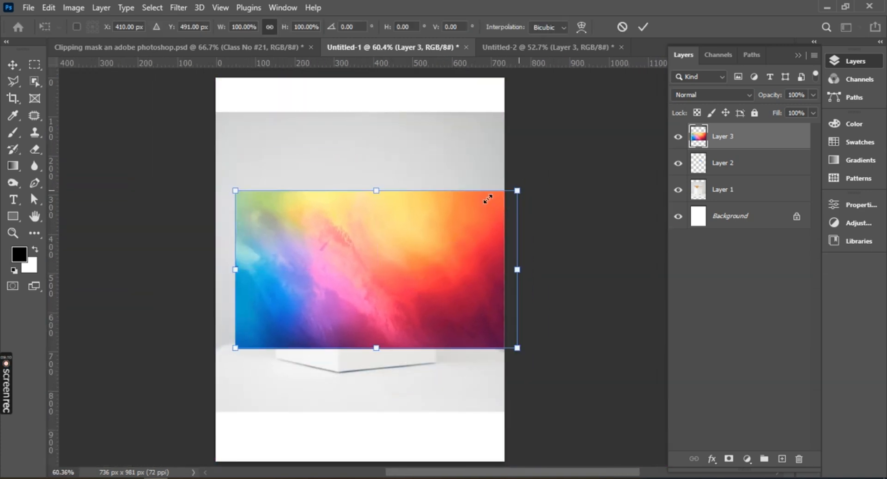
left_click_drag(488, 199, 373, 271)
left_click_drag(328, 307, 375, 273)
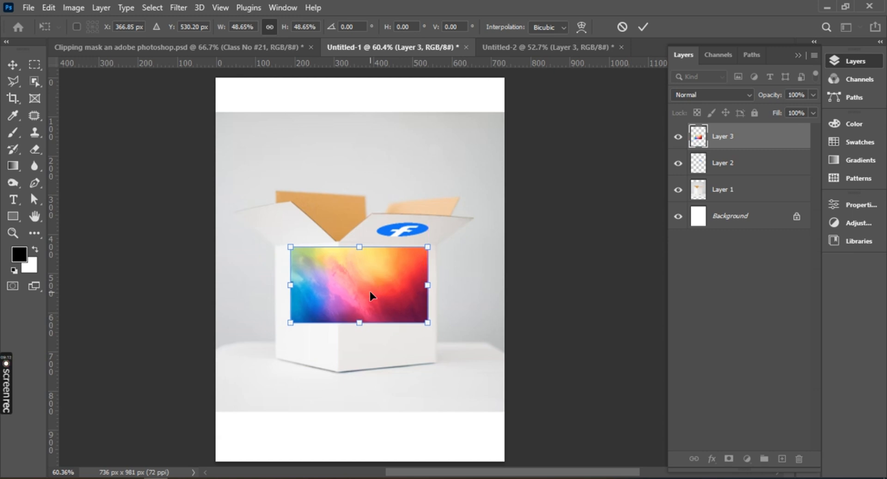
left_click(643, 27)
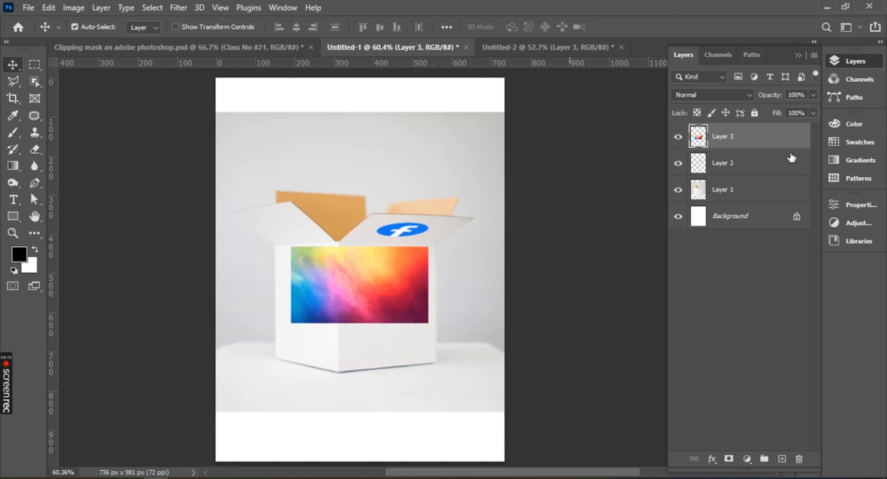
key("ctrl")
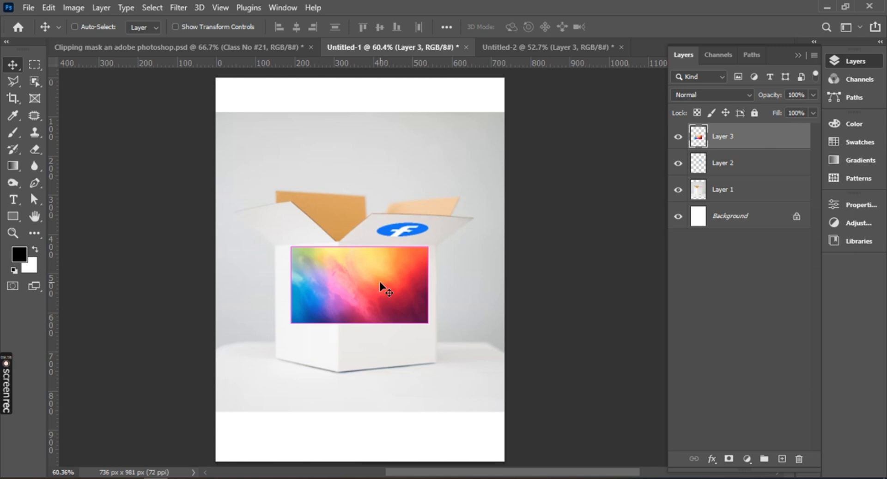
key("ctrl+z")
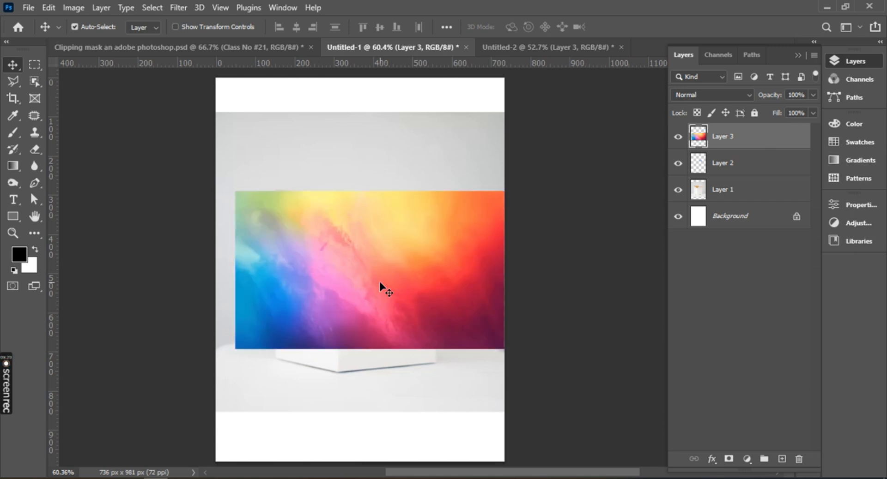
key("Delete")
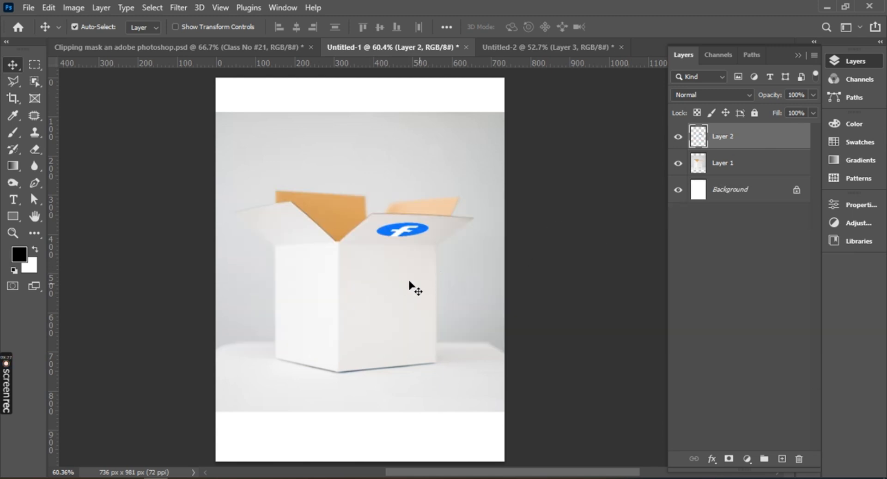
Add a new empty layer above the logo layer and open it in the Vanishing Point filter.
left_click(782, 459)
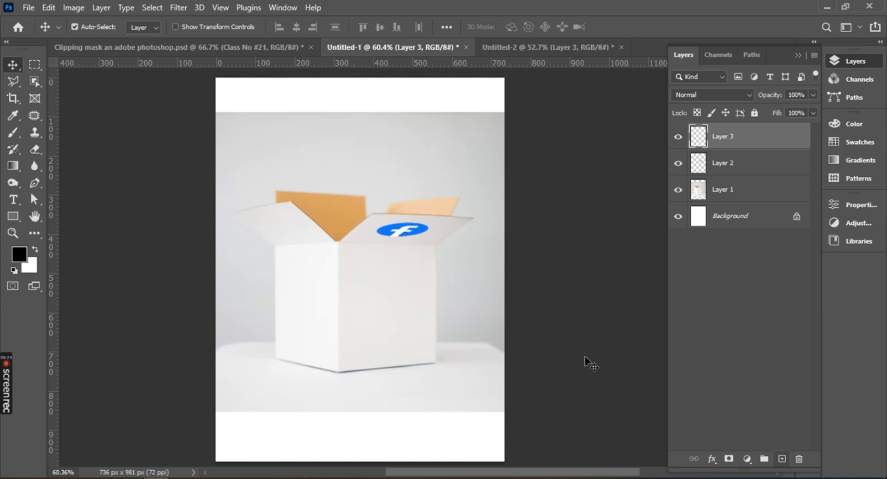
left_click(178, 7)
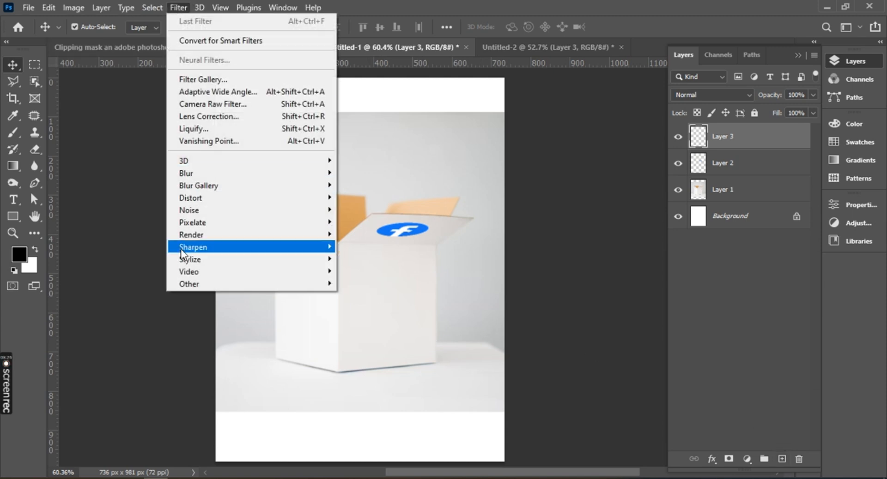
left_click(219, 144)
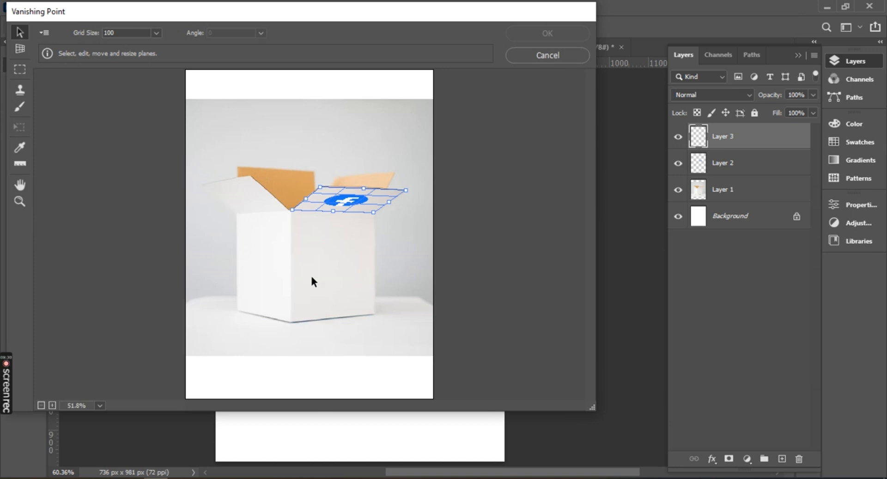
Create a perspective plane over the white box's right front face from its four corners.
key("alt")
scroll(316, 276, "up", 5)
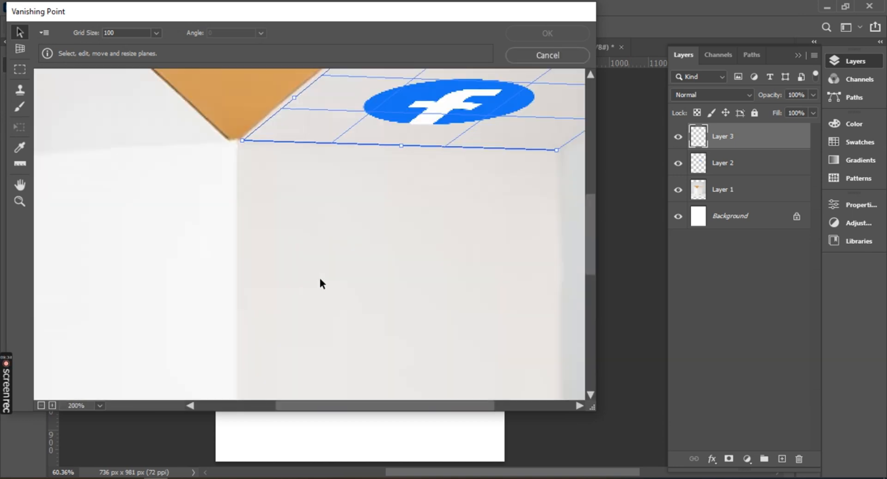
key("alt")
scroll(333, 284, "down", 1)
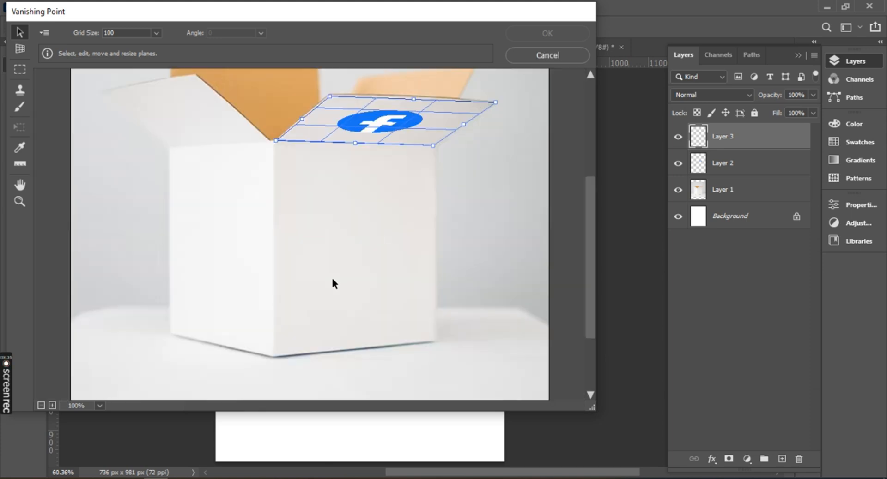
left_click(17, 51)
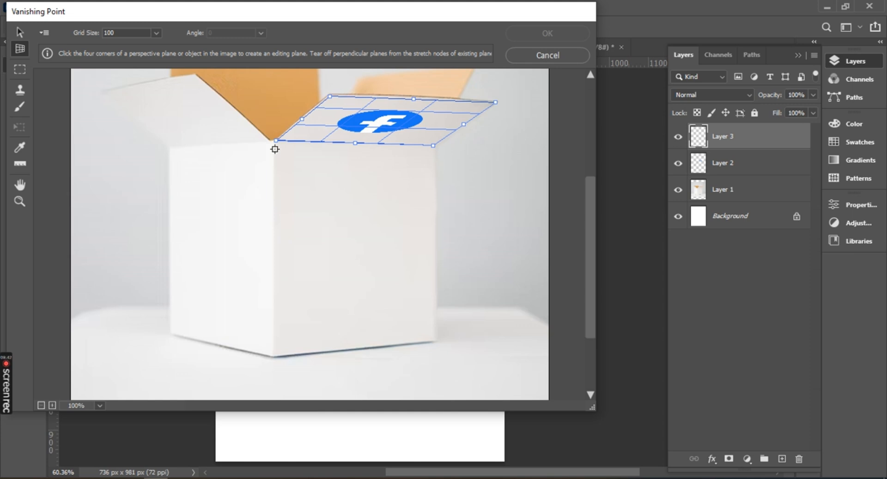
left_click(431, 151)
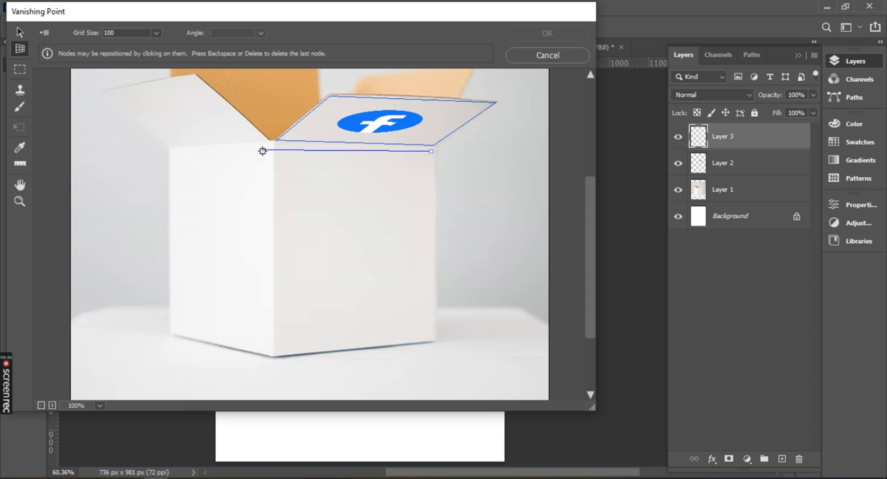
left_click(273, 354)
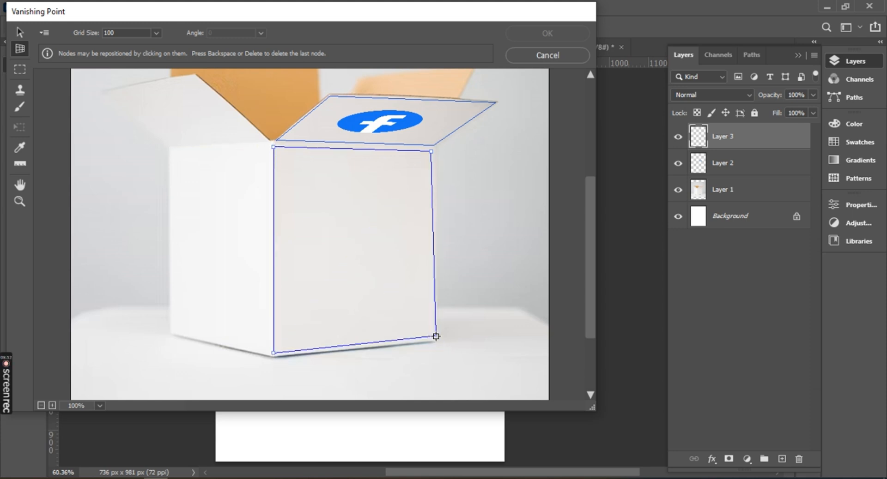
left_click(431, 338)
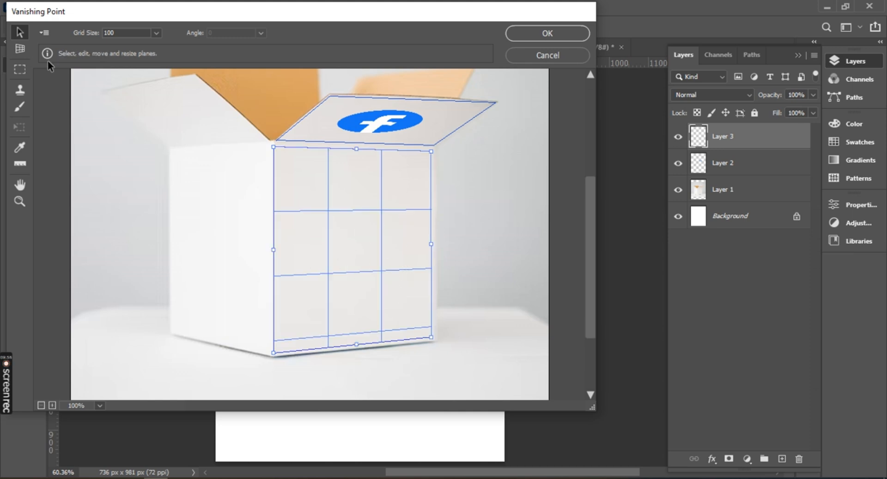
Create a perspective plane over the box's left face and align its upper inner corner with the right face's plane.
left_click(23, 51)
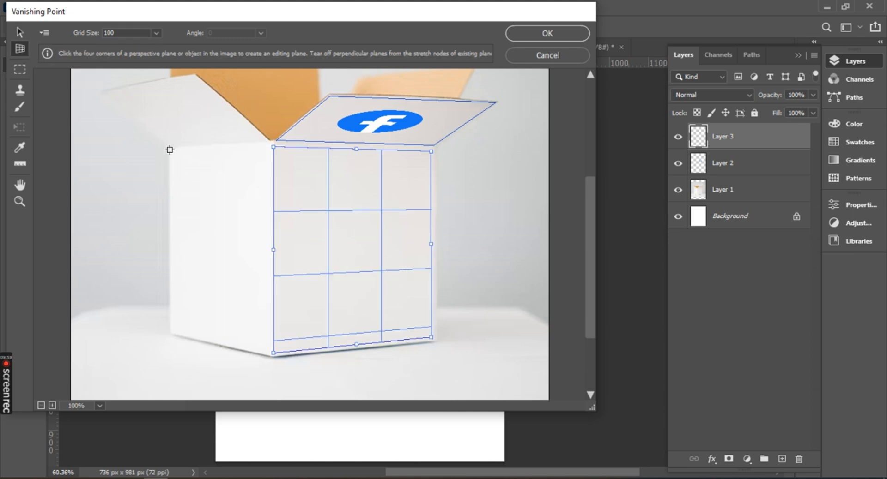
left_click(170, 150)
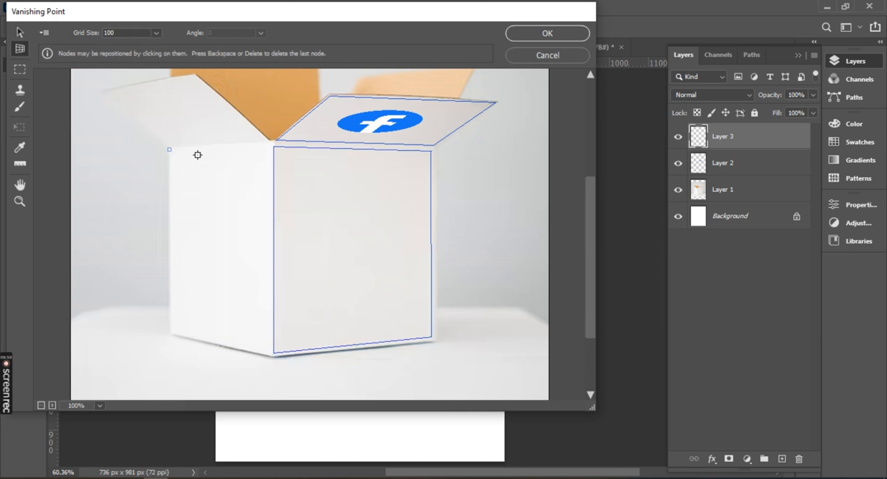
left_click(271, 146)
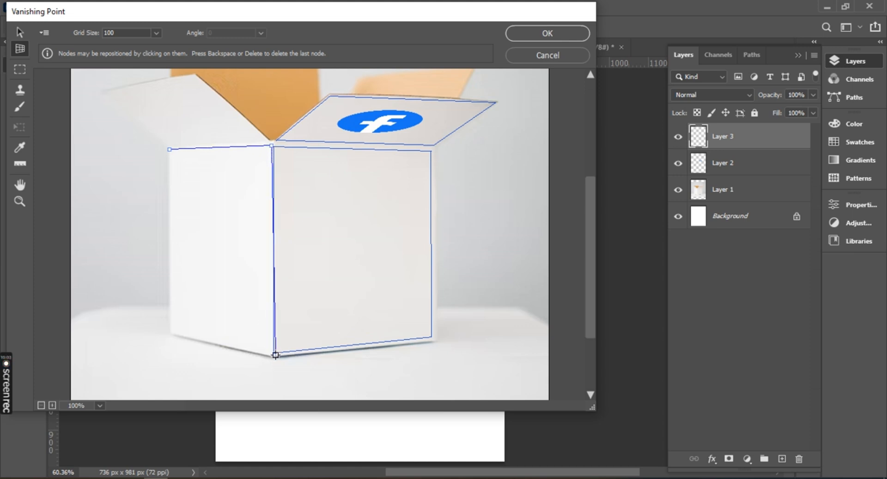
left_click(272, 357)
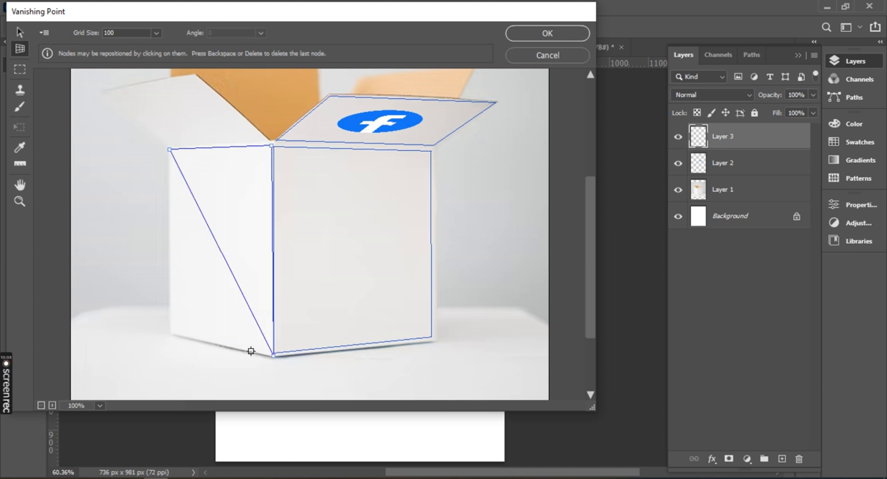
left_click(171, 331)
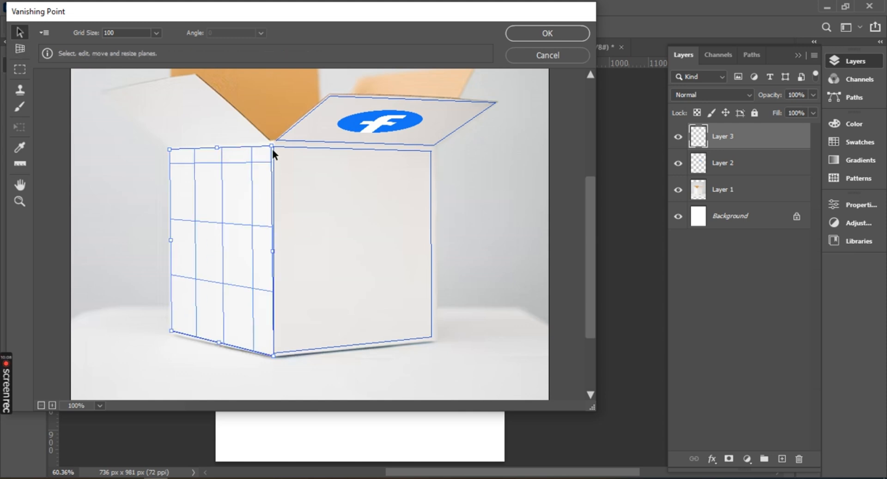
scroll(273, 150, "down", 3)
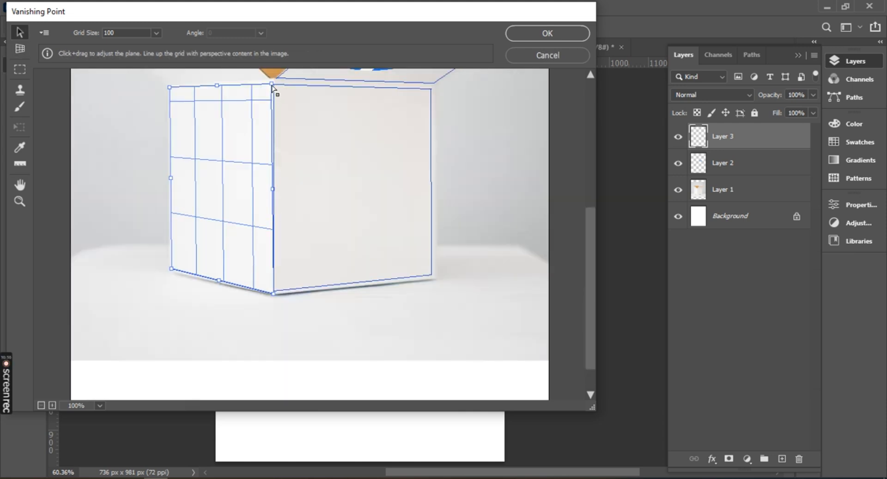
left_click_drag(272, 84, 275, 86)
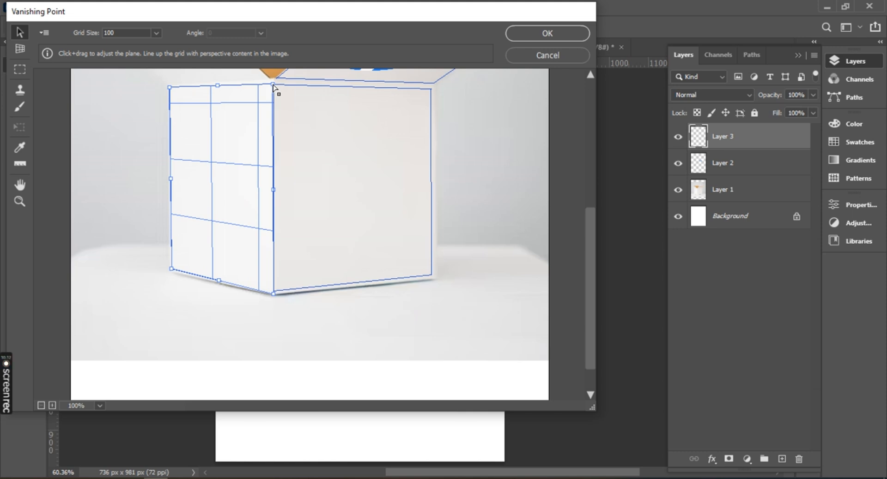
scroll(297, 227, "up", 3)
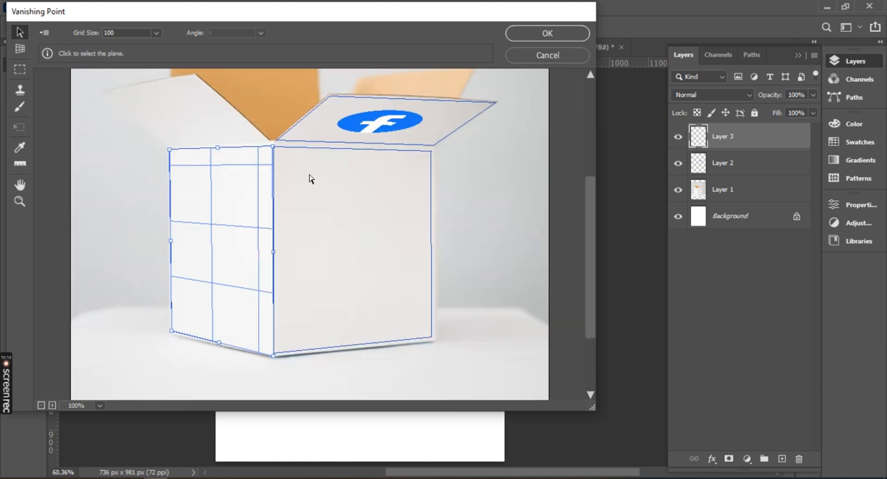
Paste the copied multicolor background and scale it down to a small rectangle with the Transform tool.
key("alt")
key("ctrl+v")
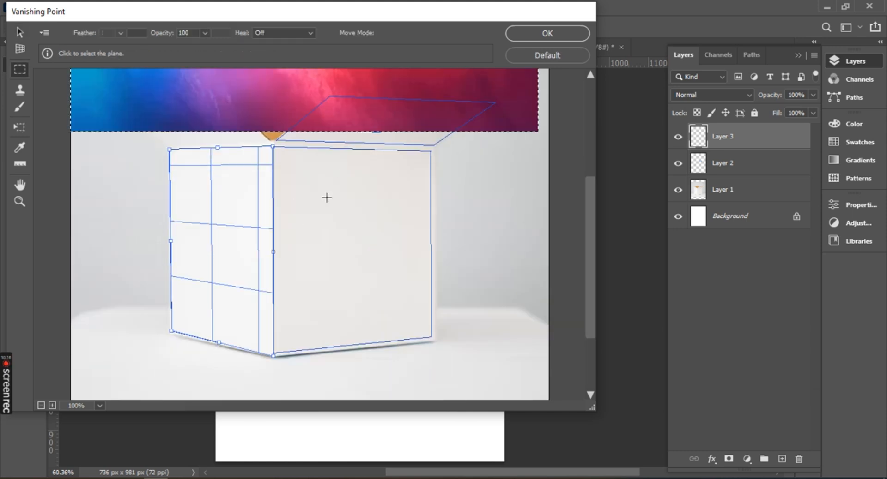
left_click(20, 126)
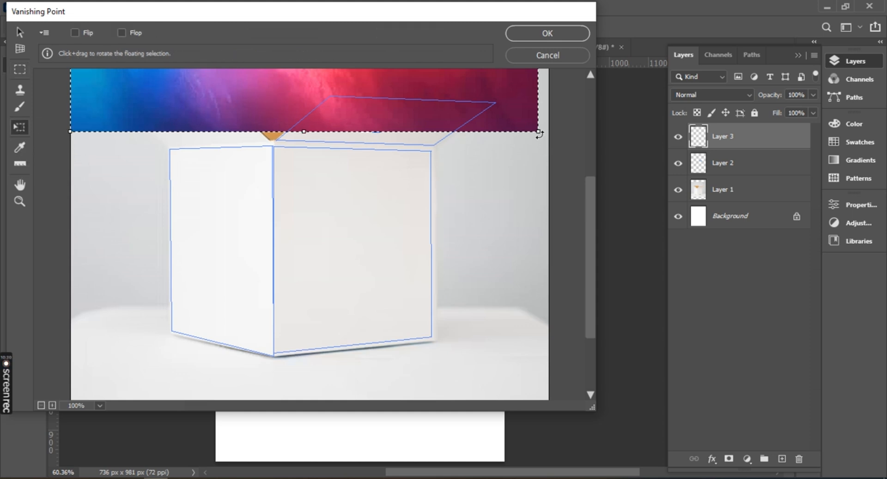
left_click_drag(538, 131, 532, 128)
left_click_drag(433, 97, 375, 84)
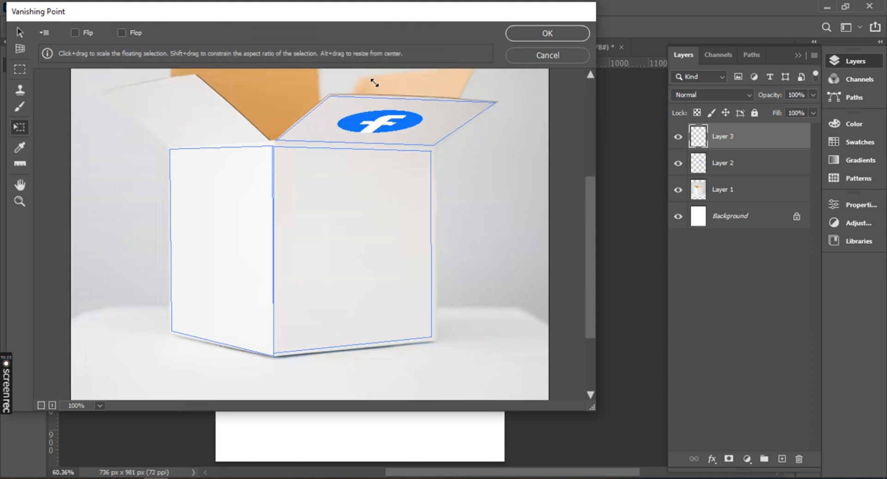
scroll(479, 178, "up", 5)
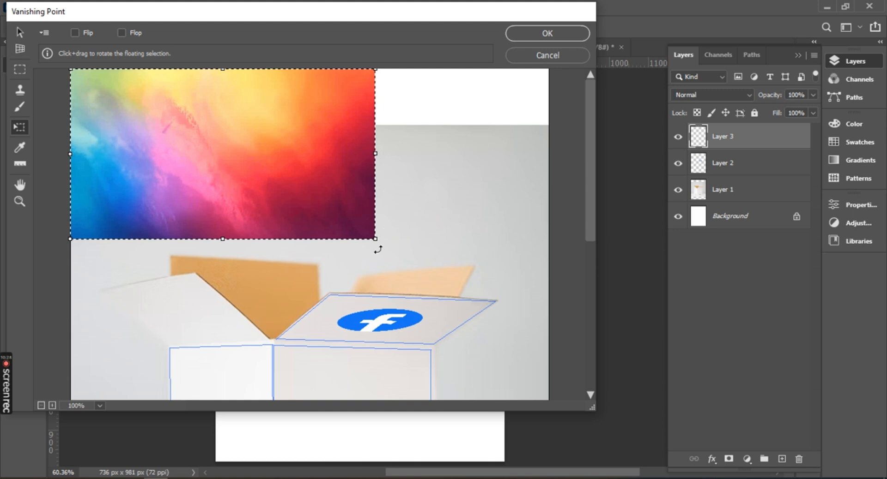
left_click_drag(376, 241, 194, 153)
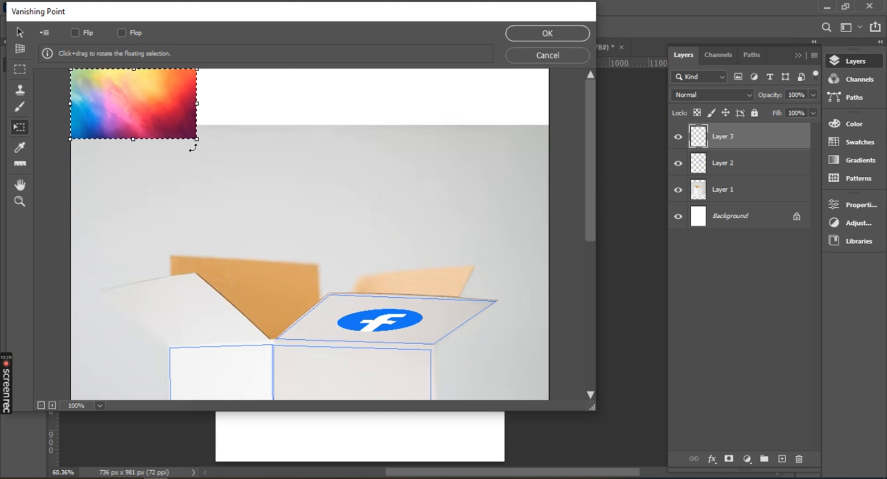
Place the multicolor background on the right face's plane, enlarge it to cover the whole face, and apply the Vanishing Point filter.
left_click_drag(151, 120, 275, 367)
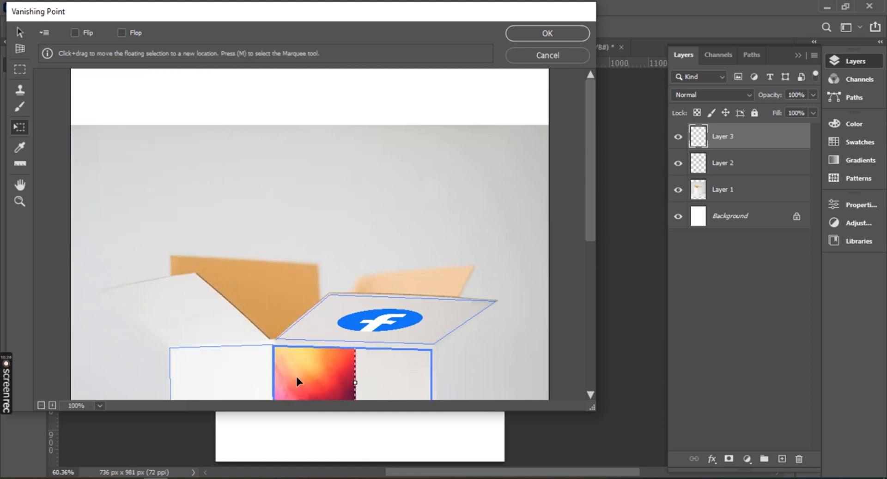
scroll(326, 359, "down", 5)
left_click_drag(312, 122, 394, 118)
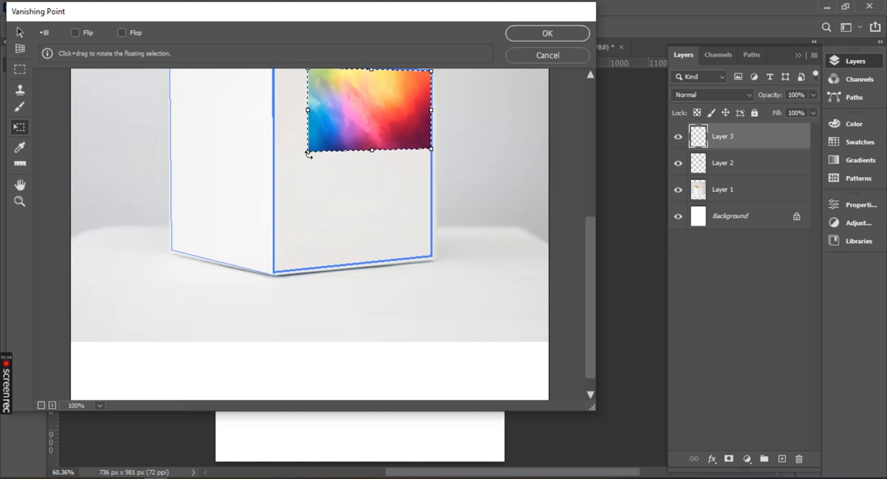
left_click_drag(306, 150, 183, 282)
scroll(374, 196, "up", 4)
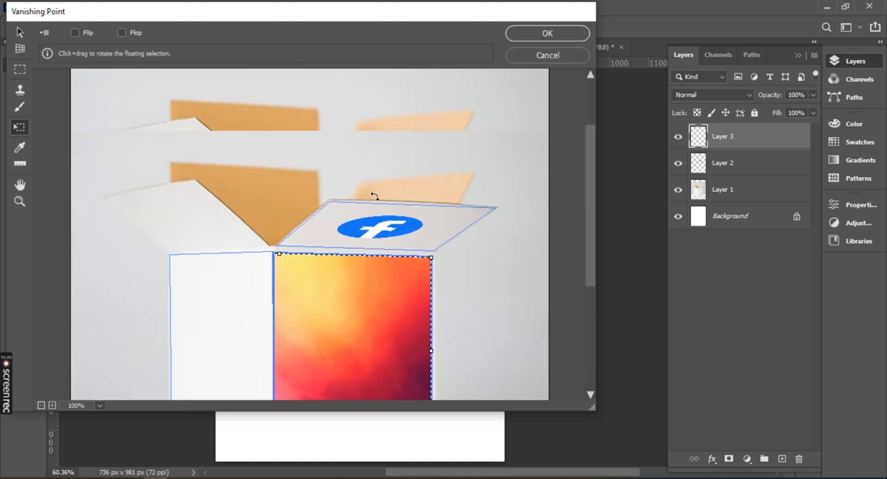
scroll(384, 269, "down", 2)
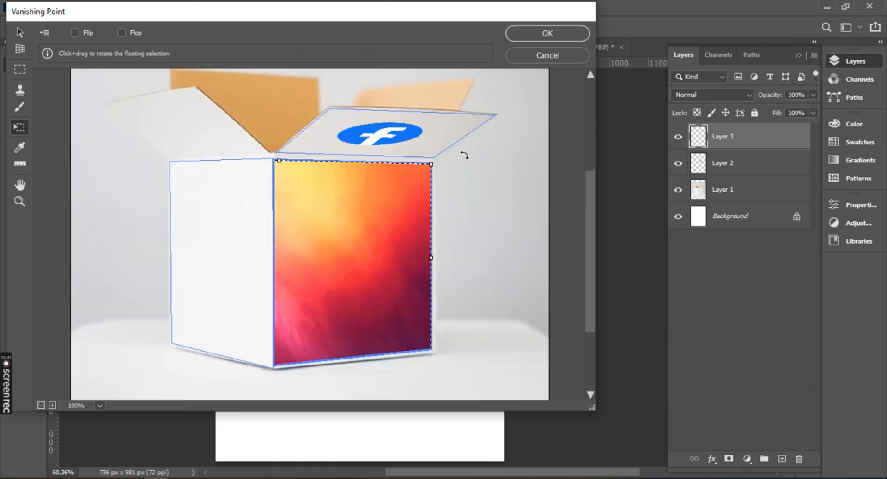
left_click(547, 33)
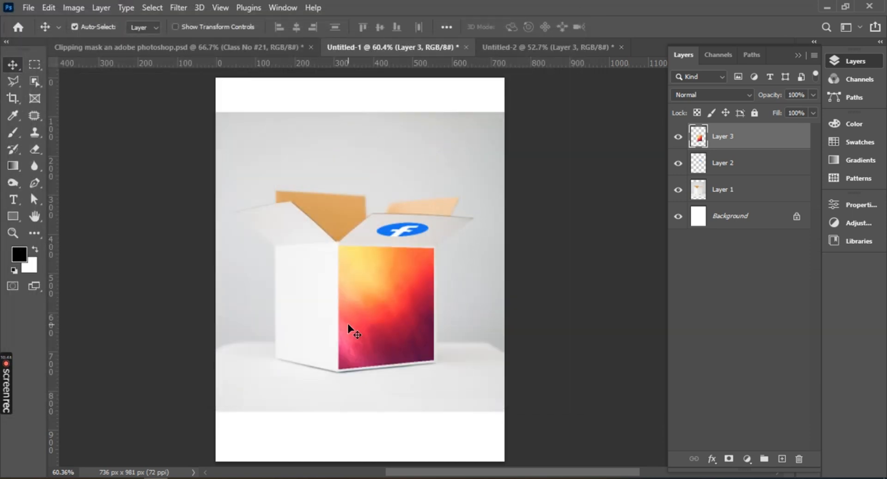
scroll(349, 329, "up", 5)
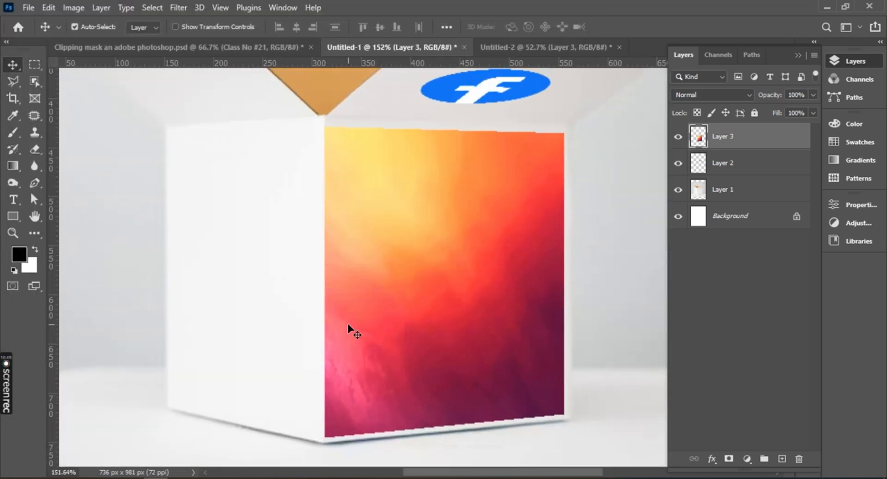
scroll(350, 329, "down", 1)
scroll(350, 329, "up", 2)
scroll(350, 329, "down", 2)
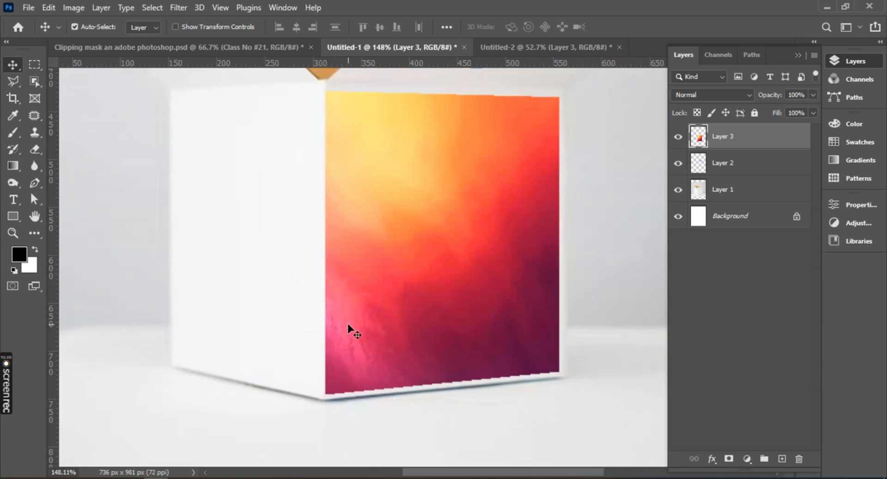
scroll(349, 329, "down", 2)
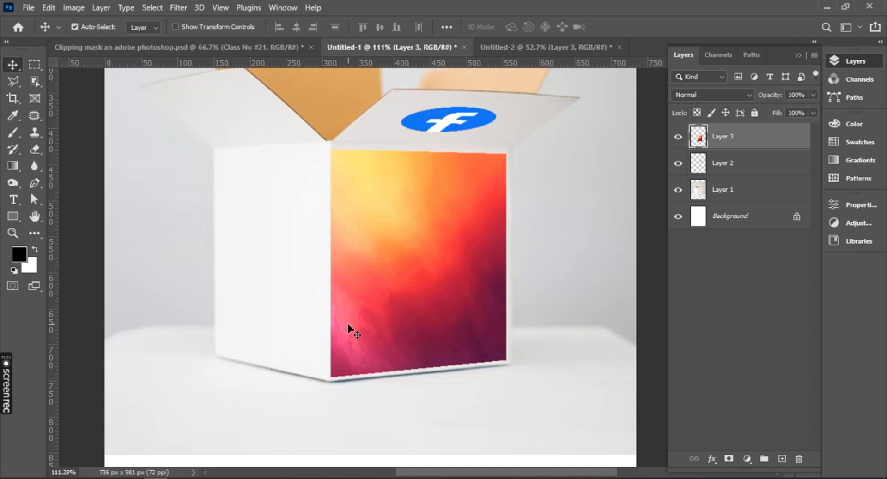
mouse_move(5, 388)
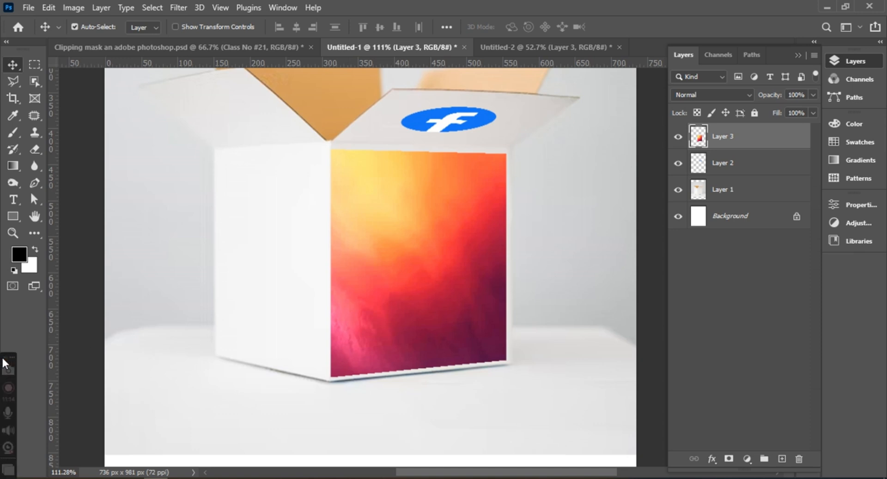